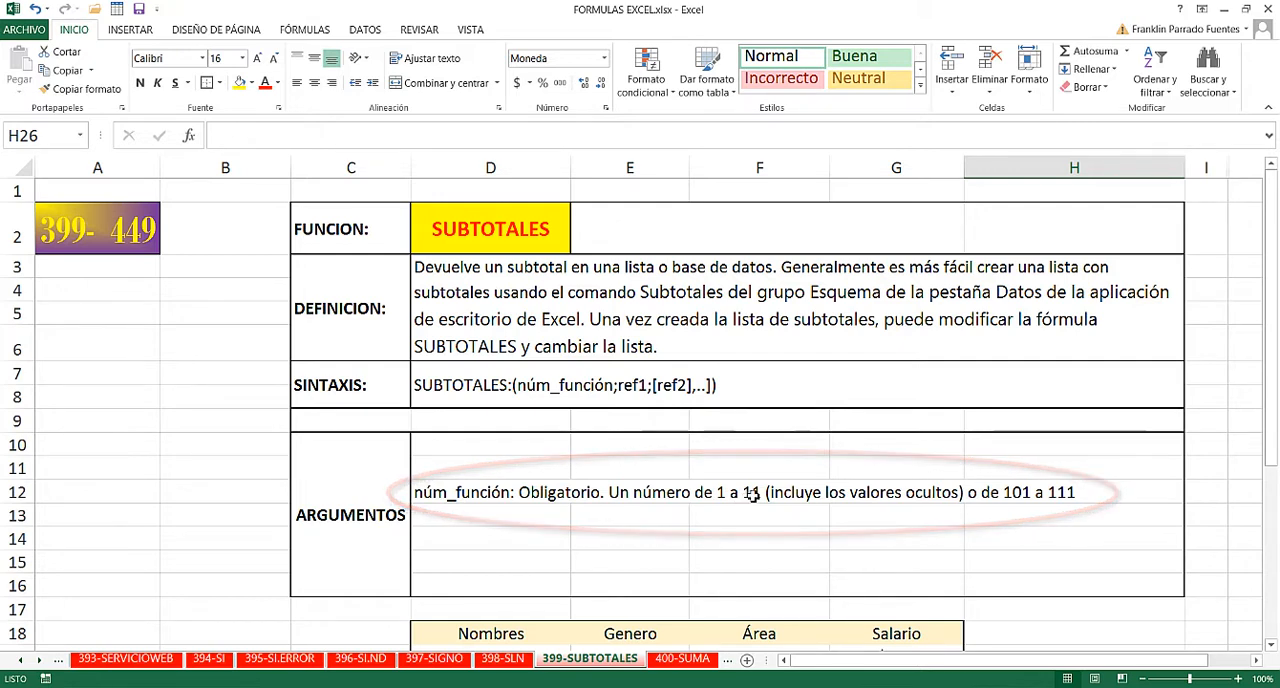
# - Review the SUBTOTALES syntax and arguments, and examine the Nombres, Genero, Área and Salario columns of the data table
pyautogui.scroll(-1, 750, 494)
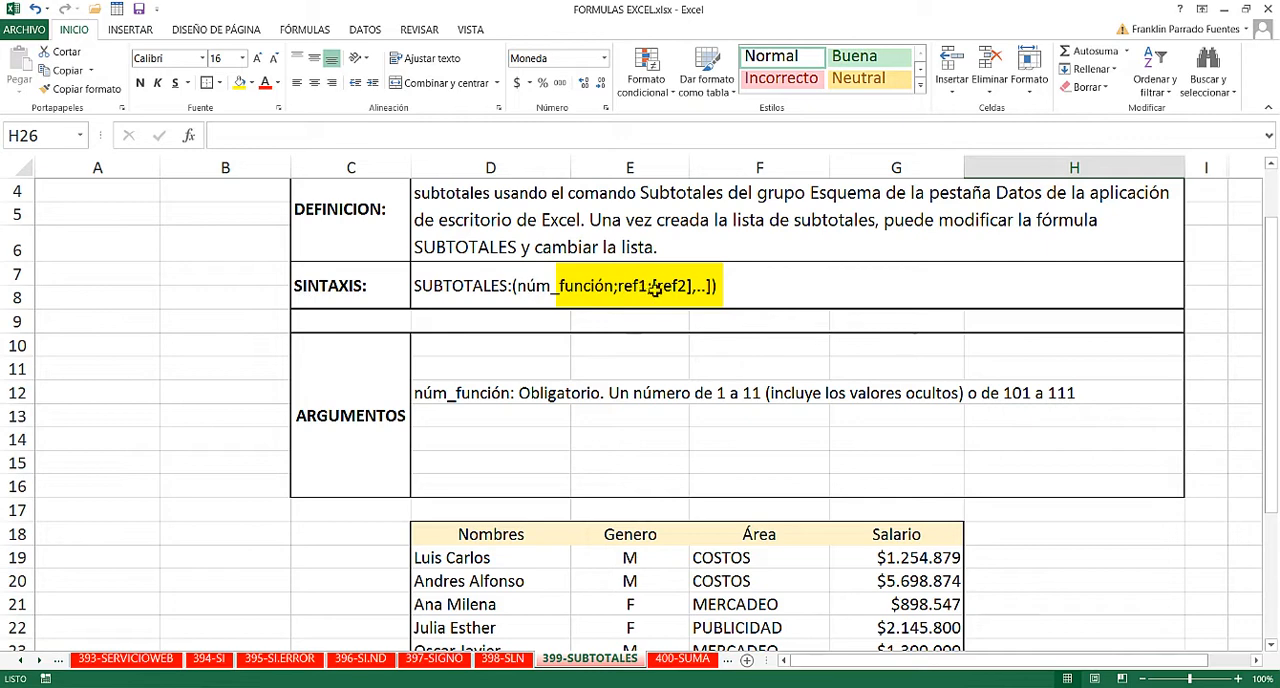
pyautogui.scroll(-2, 930, 470)
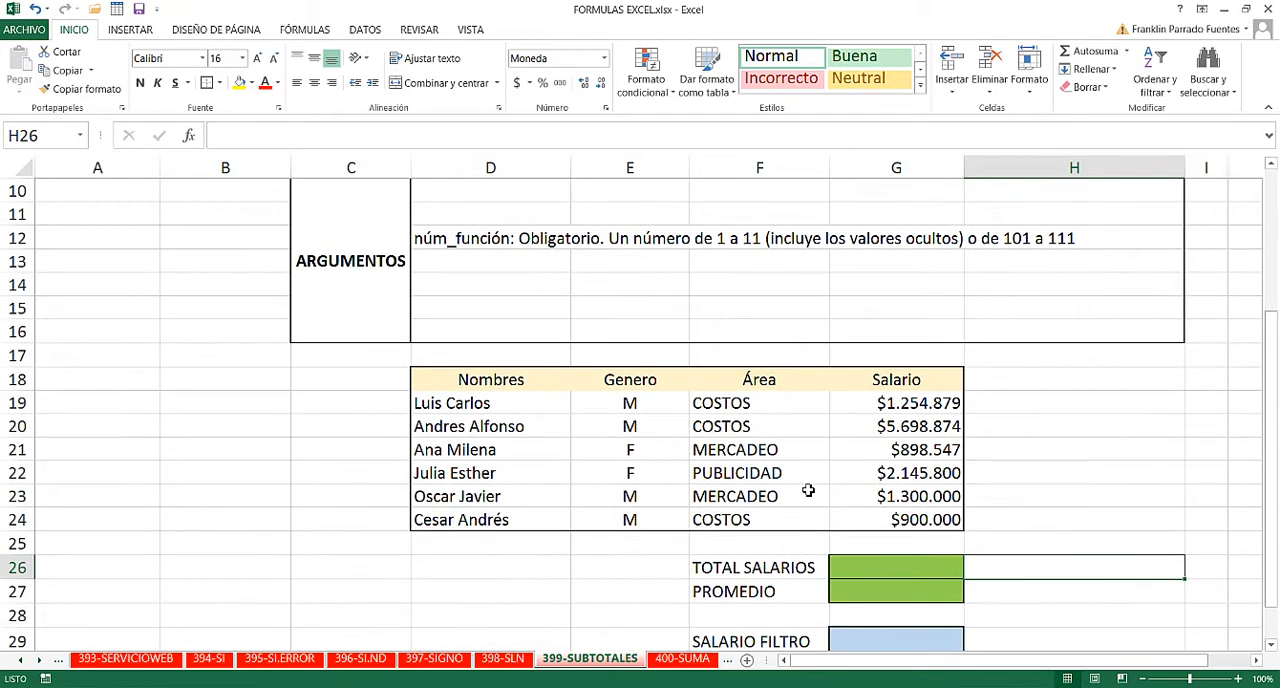
pyautogui.click(530, 378)
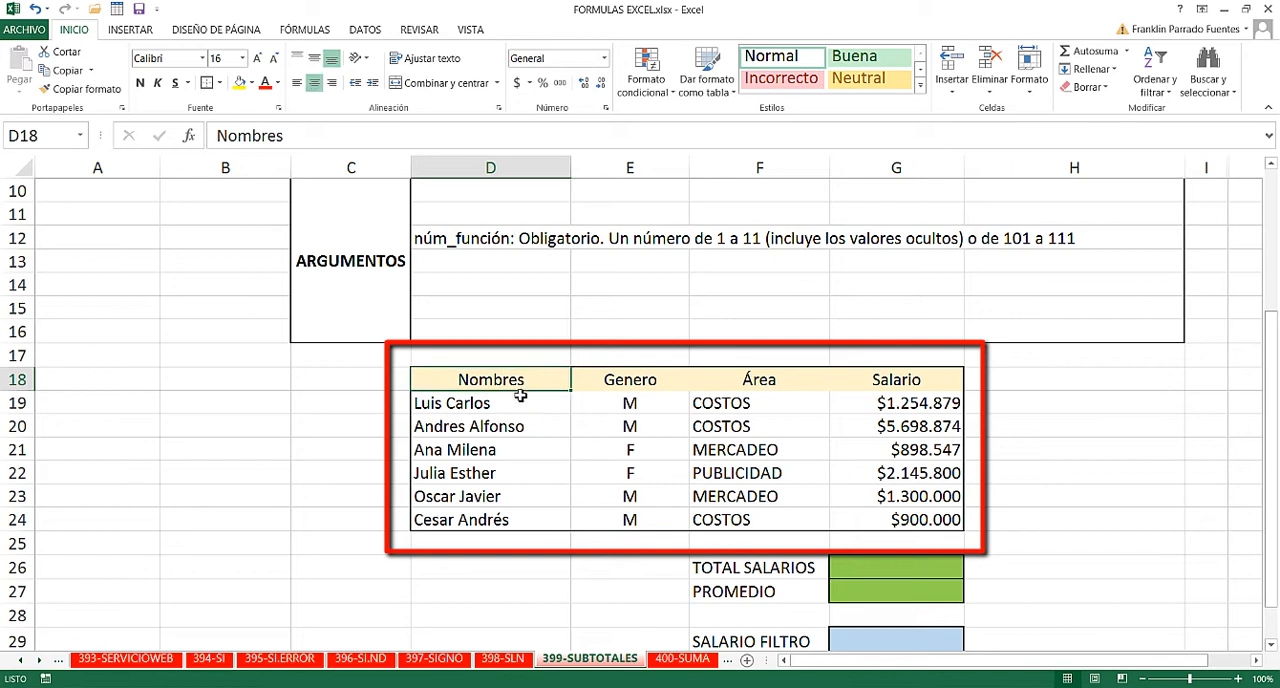
pyautogui.moveTo(520, 396); pyautogui.dragTo(503, 523)
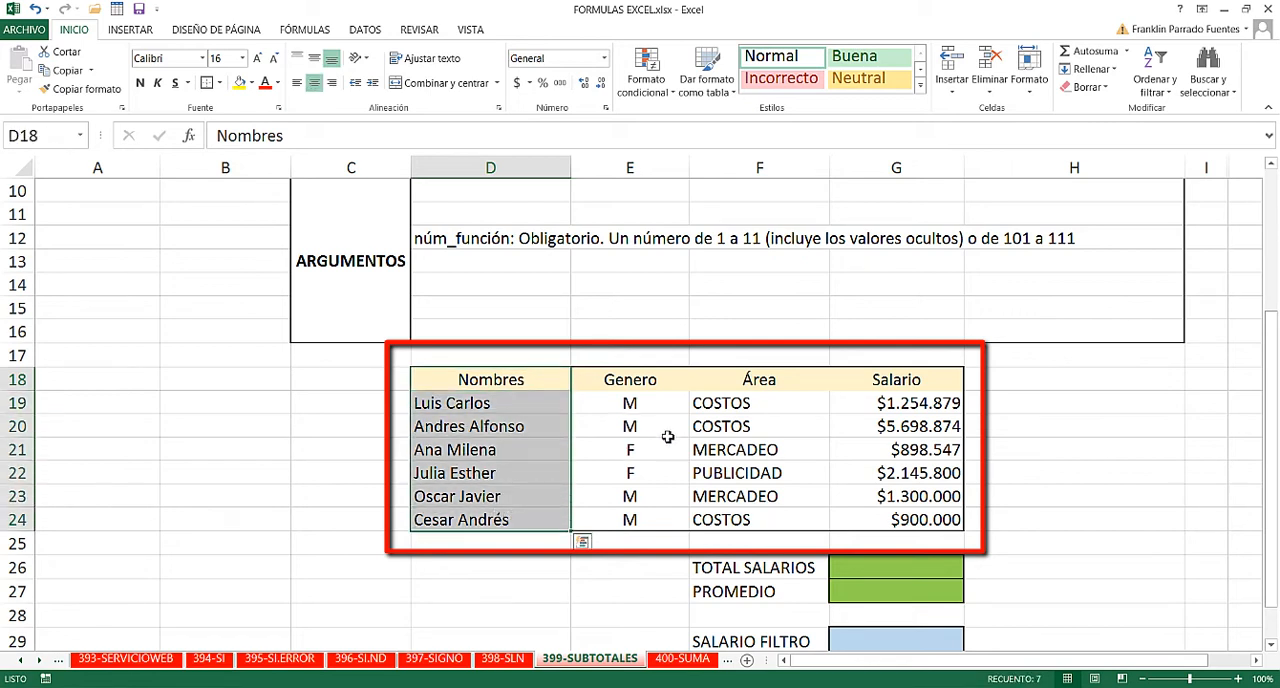
pyautogui.moveTo(638, 381); pyautogui.dragTo(630, 519)
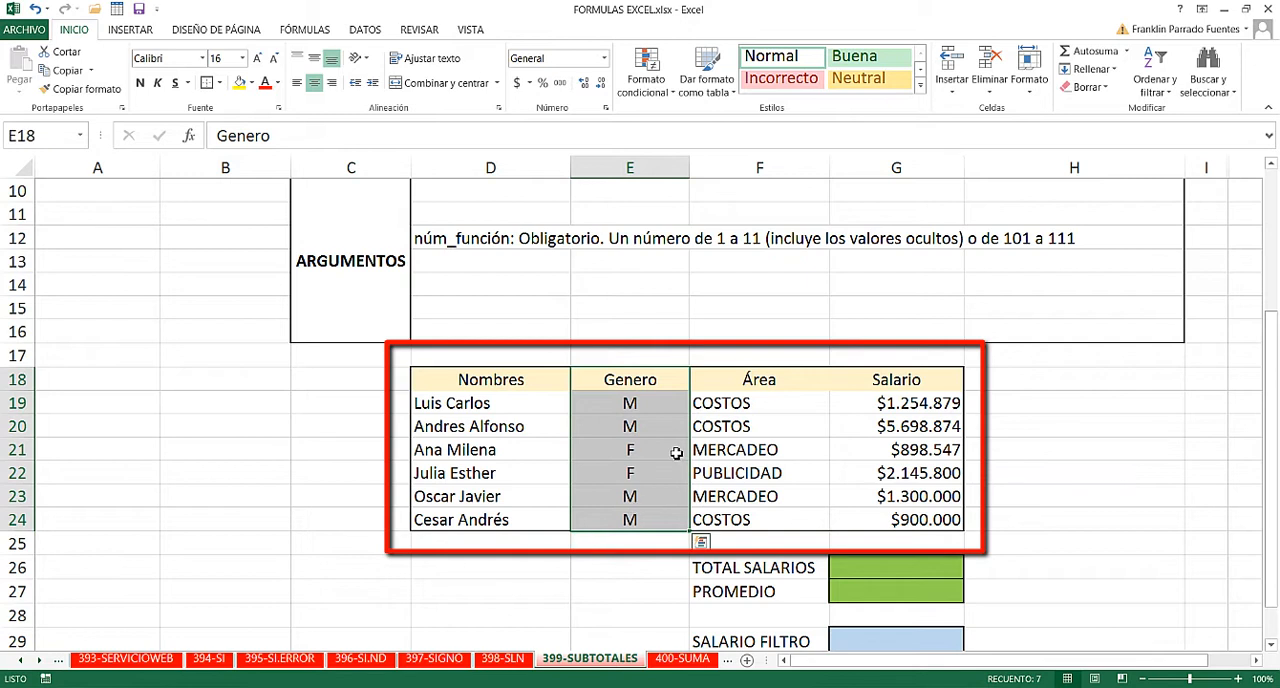
pyautogui.click(617, 402)
pyautogui.click(643, 449)
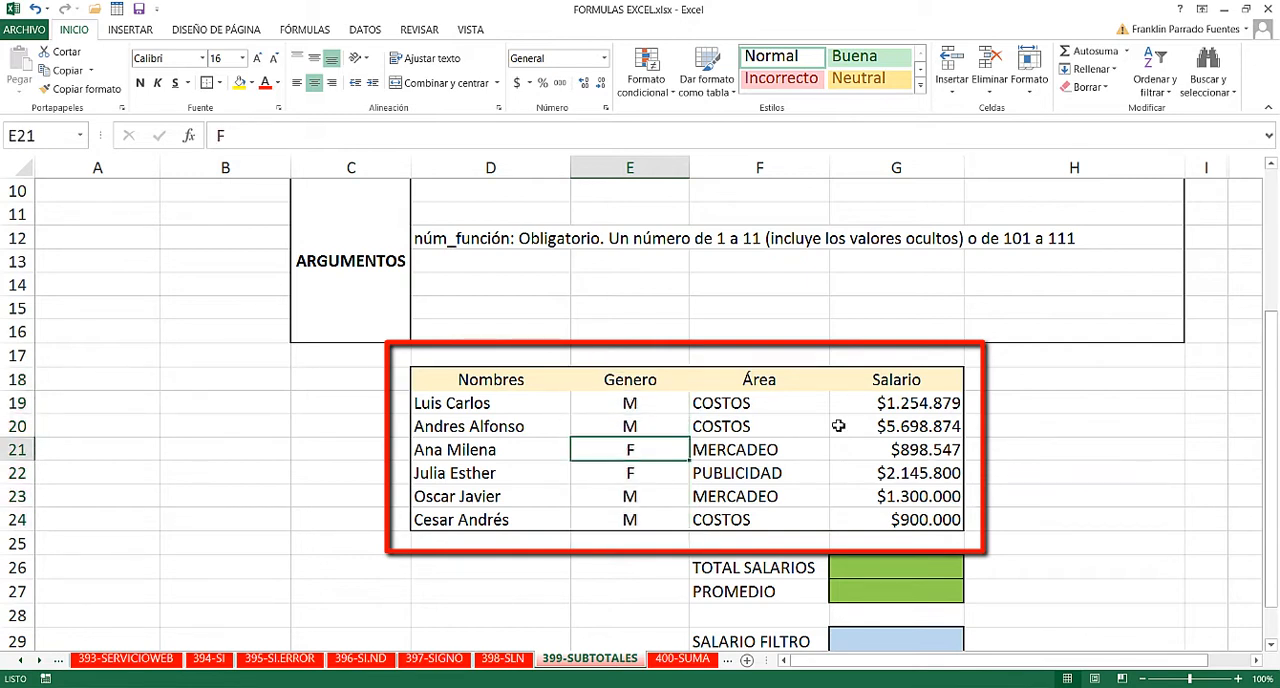
pyautogui.moveTo(740, 408); pyautogui.dragTo(780, 522)
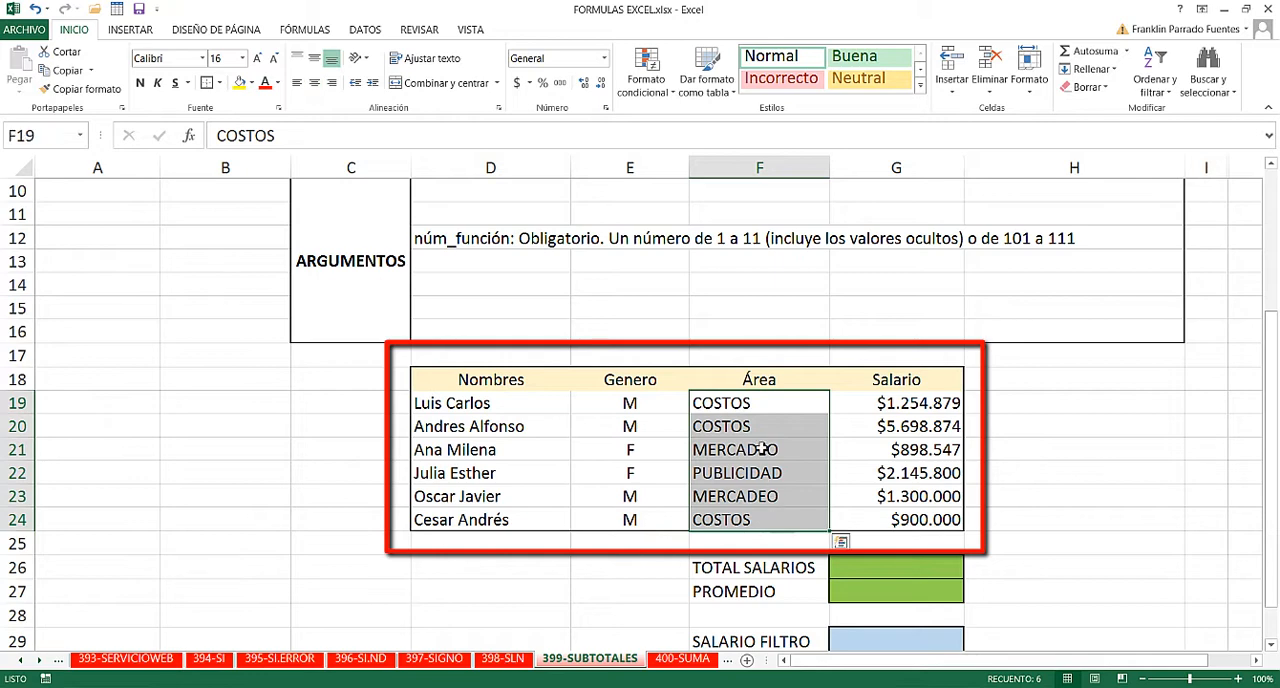
pyautogui.moveTo(912, 403); pyautogui.dragTo(905, 522)
pyautogui.click(1040, 471)
# - Calculate TOTAL SALARIOS in G26 with the formula =SUMA(G19:G24) and check the resulting cell
pyautogui.scroll(-1, 1087, 480)
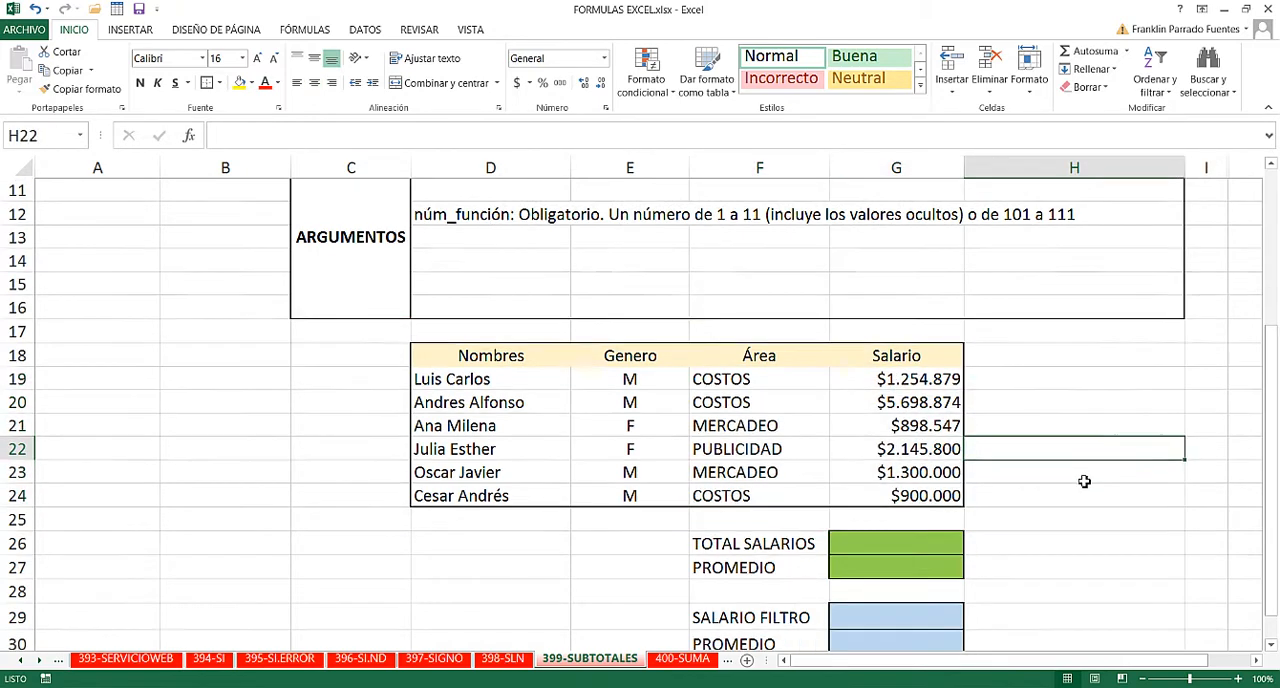
pyautogui.click(929, 493)
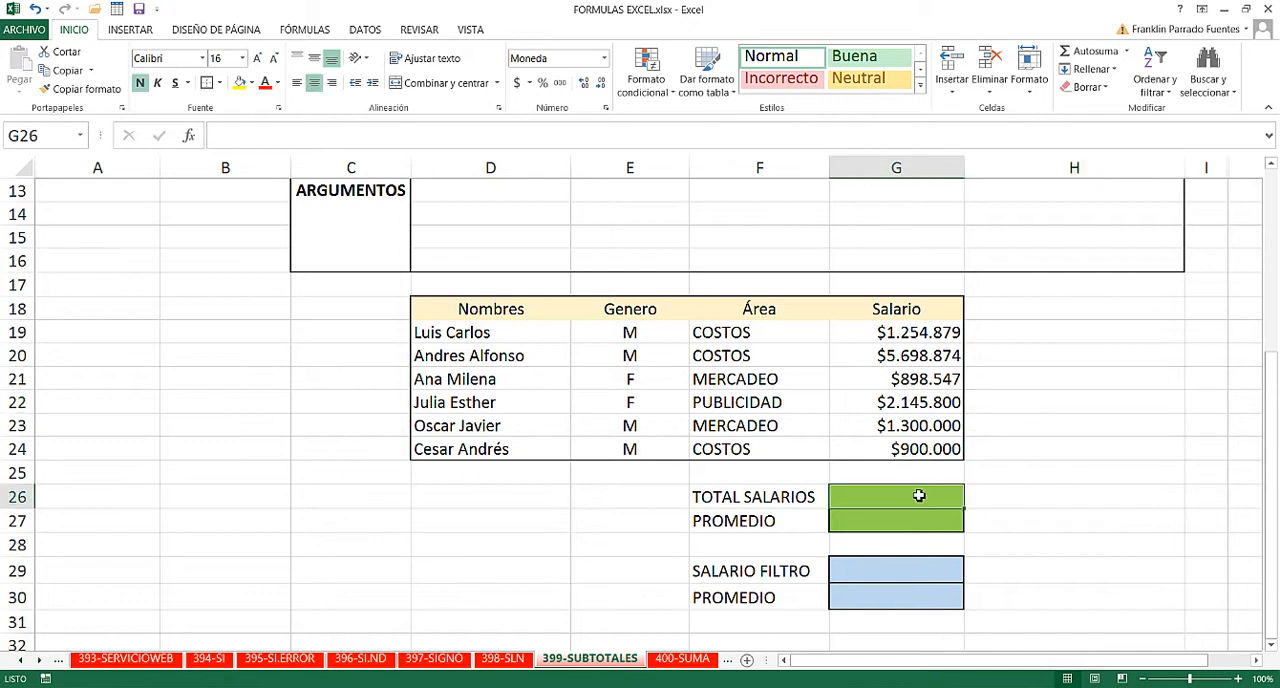
pyautogui.write('=')
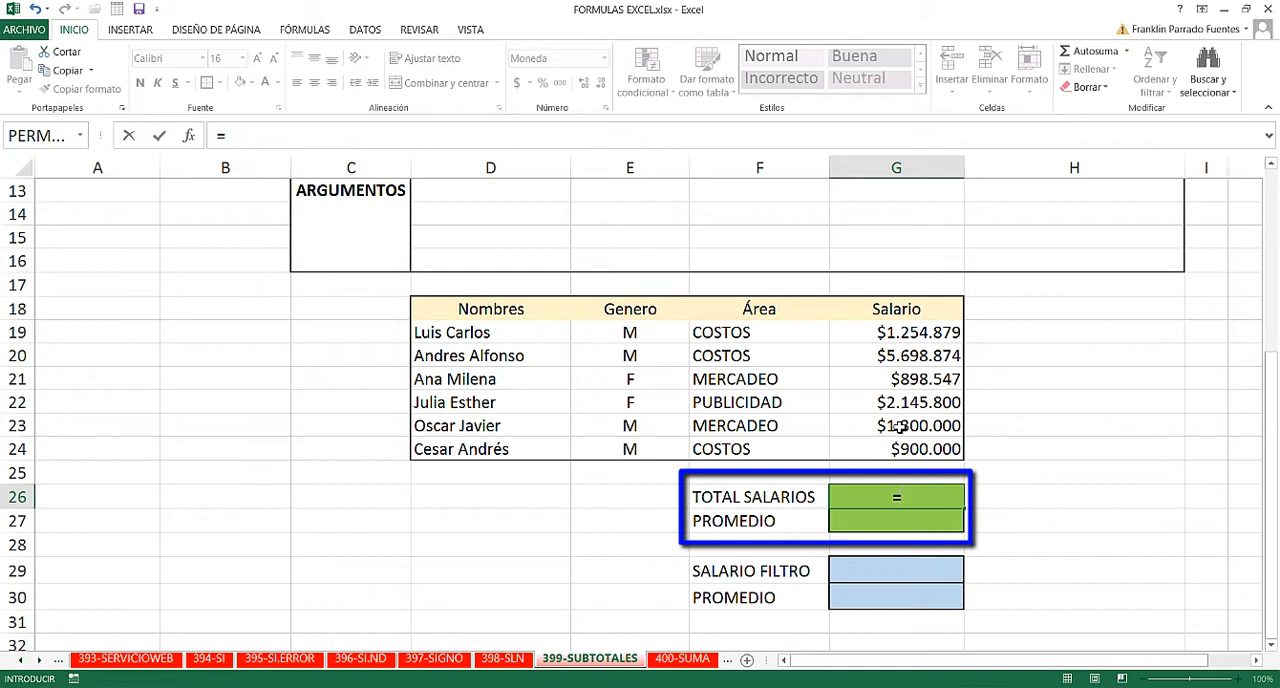
pyautogui.write('SUMA')
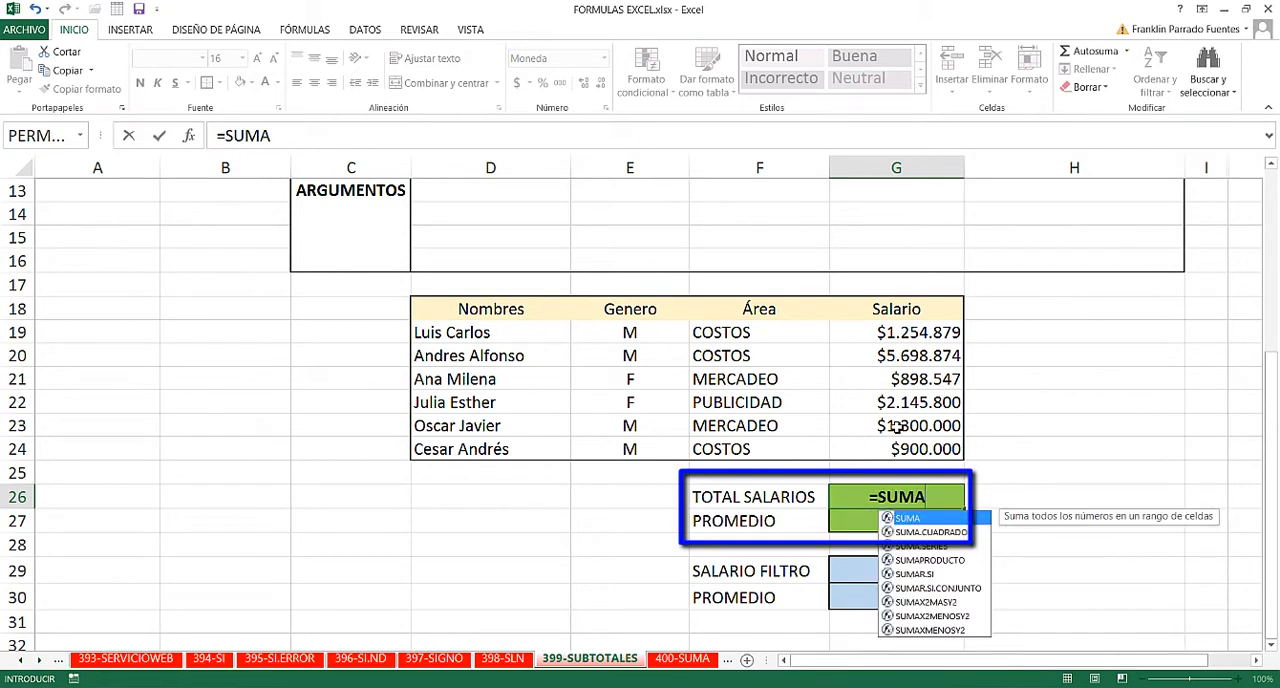
pyautogui.write('(')
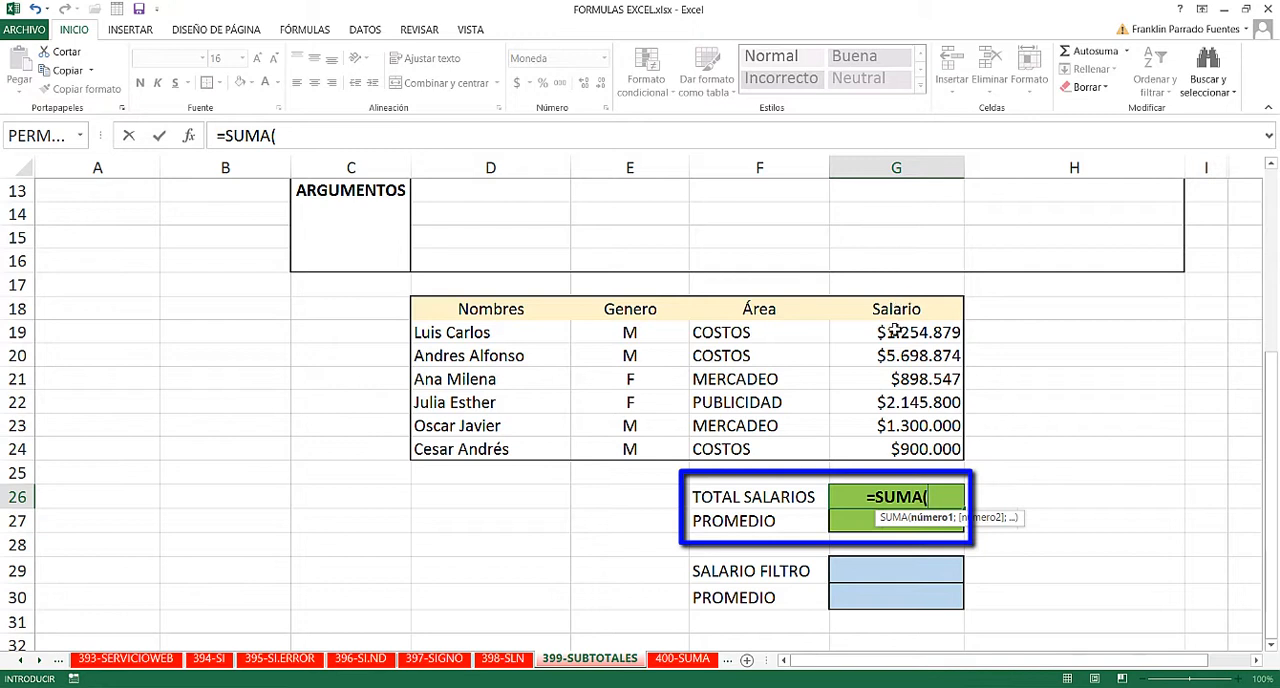
pyautogui.moveTo(894, 333); pyautogui.dragTo(894, 445)
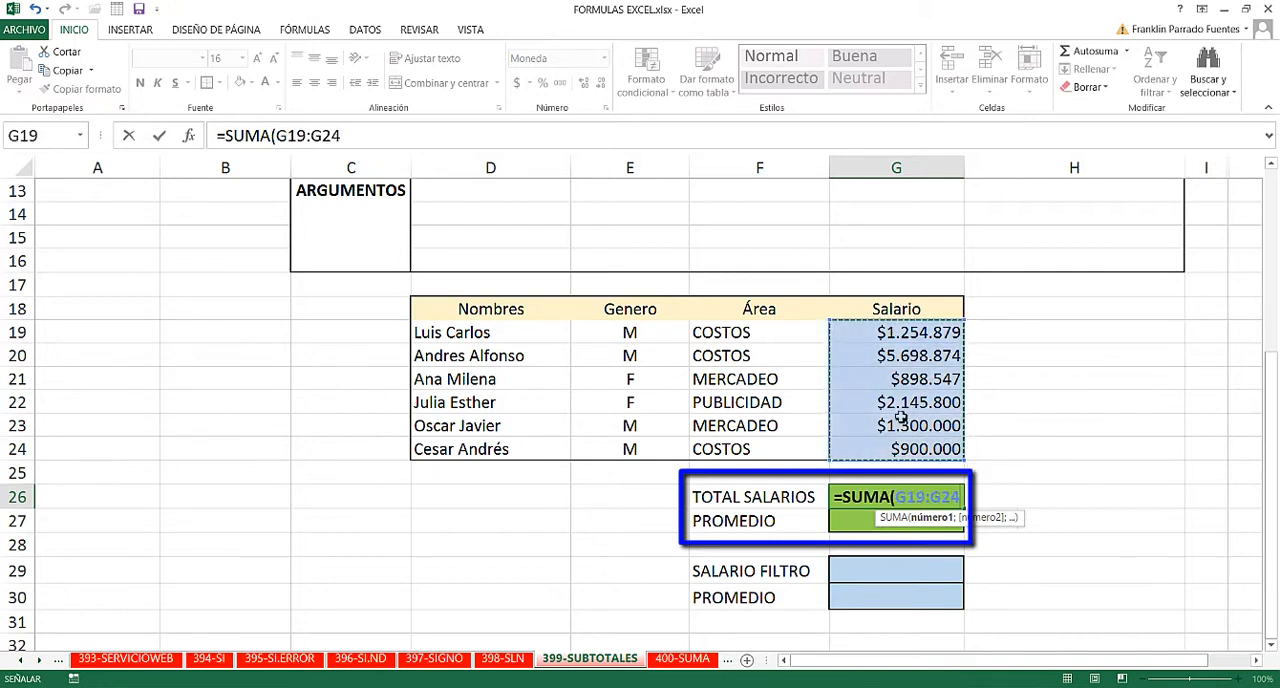
pyautogui.press('Return')
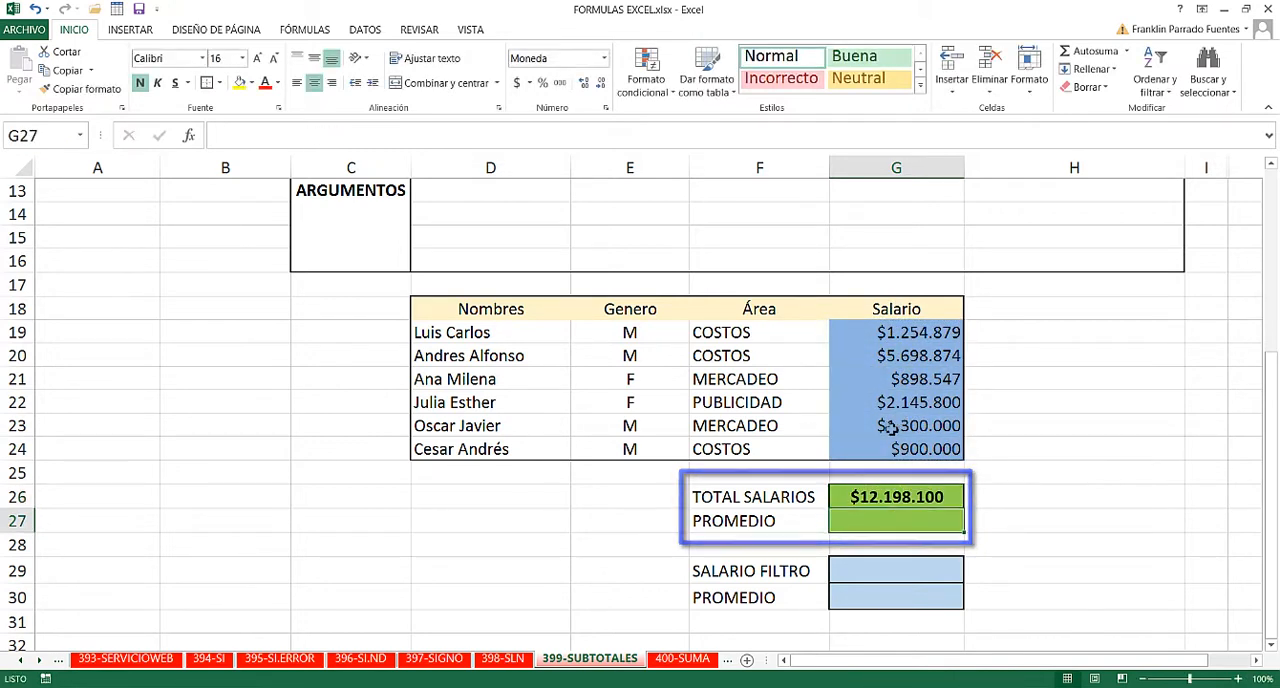
pyautogui.click(935, 497)
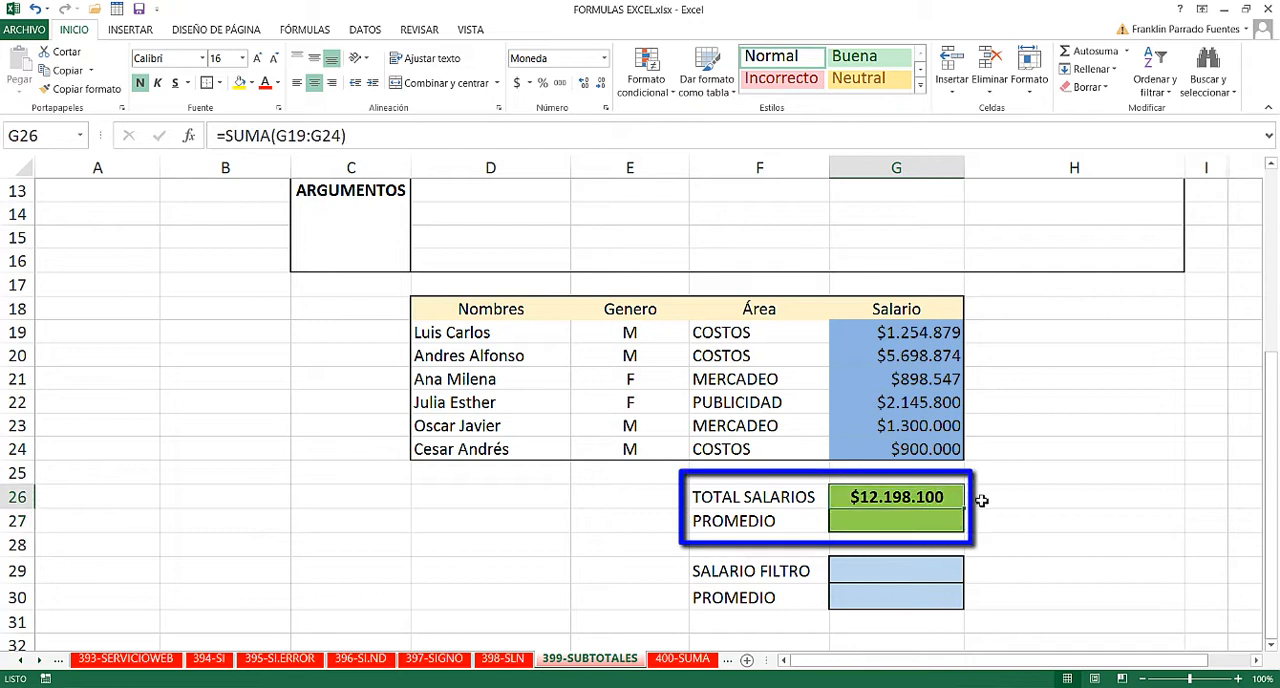
# - Calculate PROMEDIO in G27 with =PROMEDIO(G19:G24) and review both the average and total formulas
pyautogui.click(929, 521)
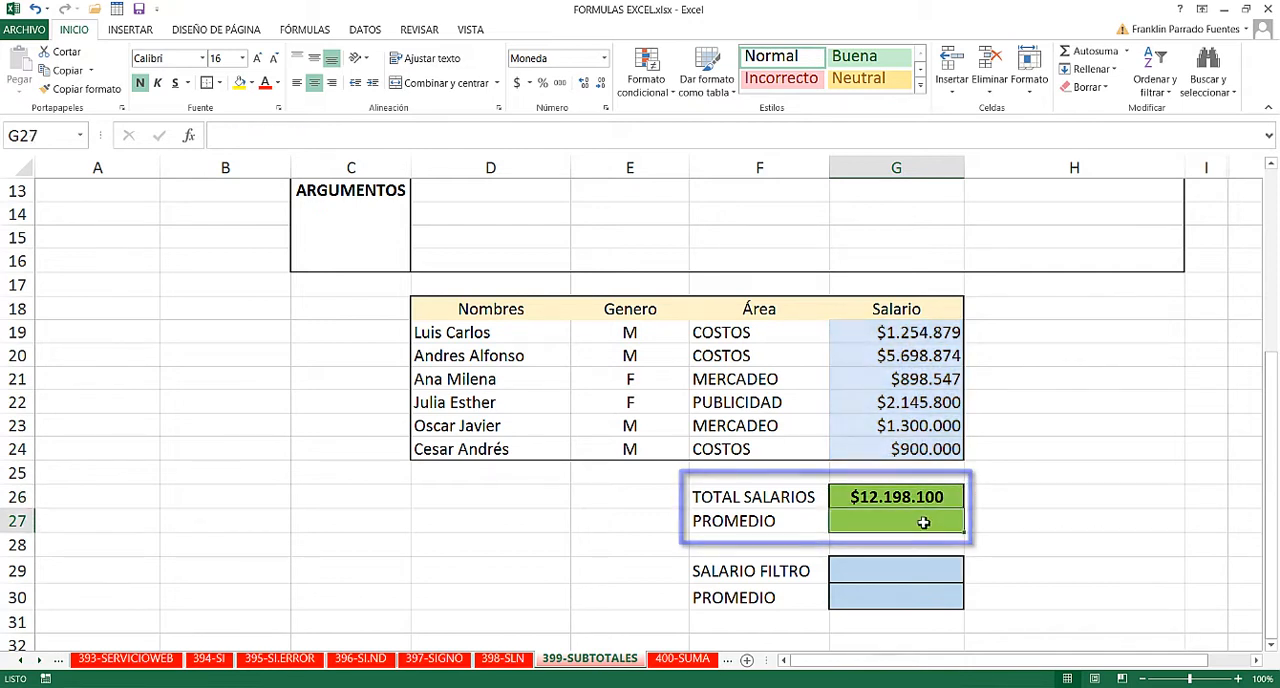
pyautogui.write('=')
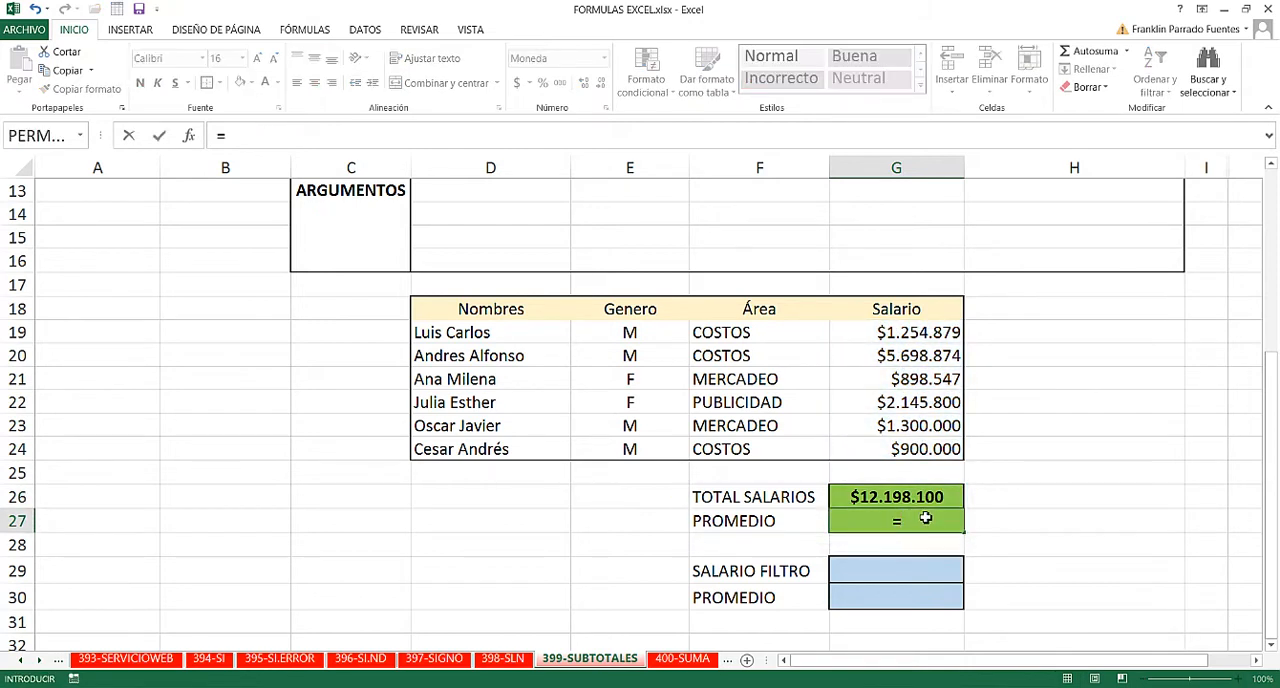
pyautogui.write('PROME')
pyautogui.press('Tab')
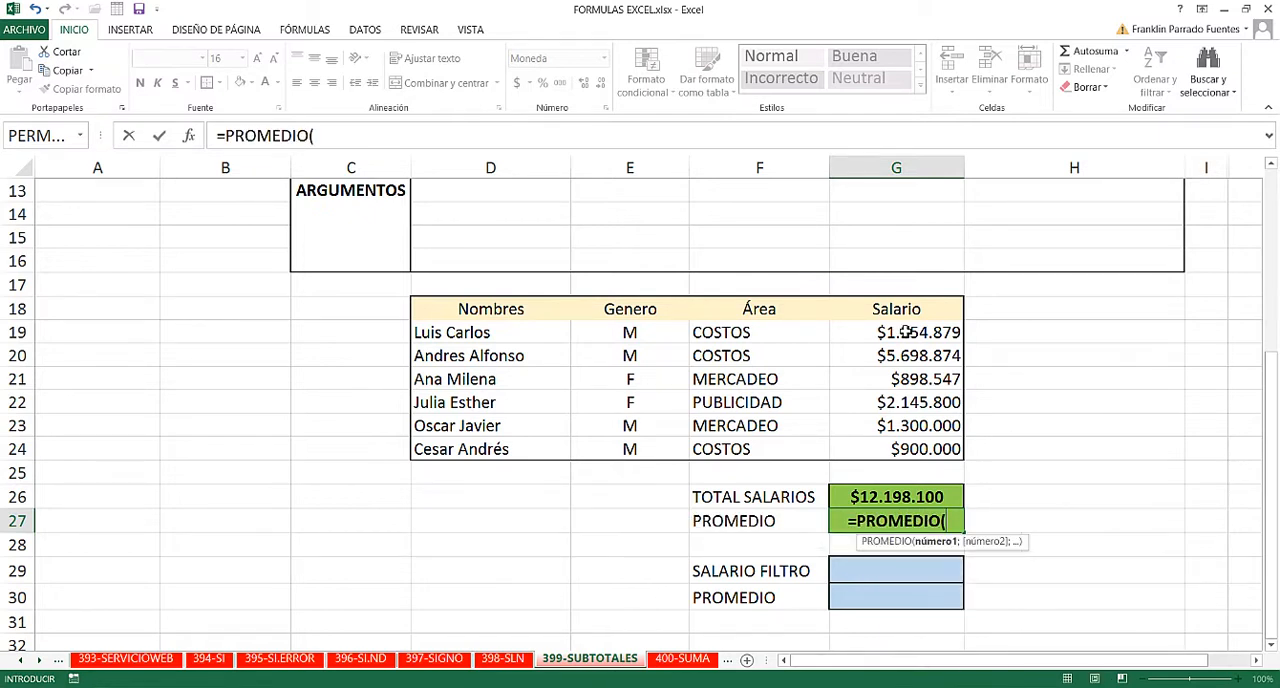
pyautogui.moveTo(906, 332); pyautogui.dragTo(908, 449)
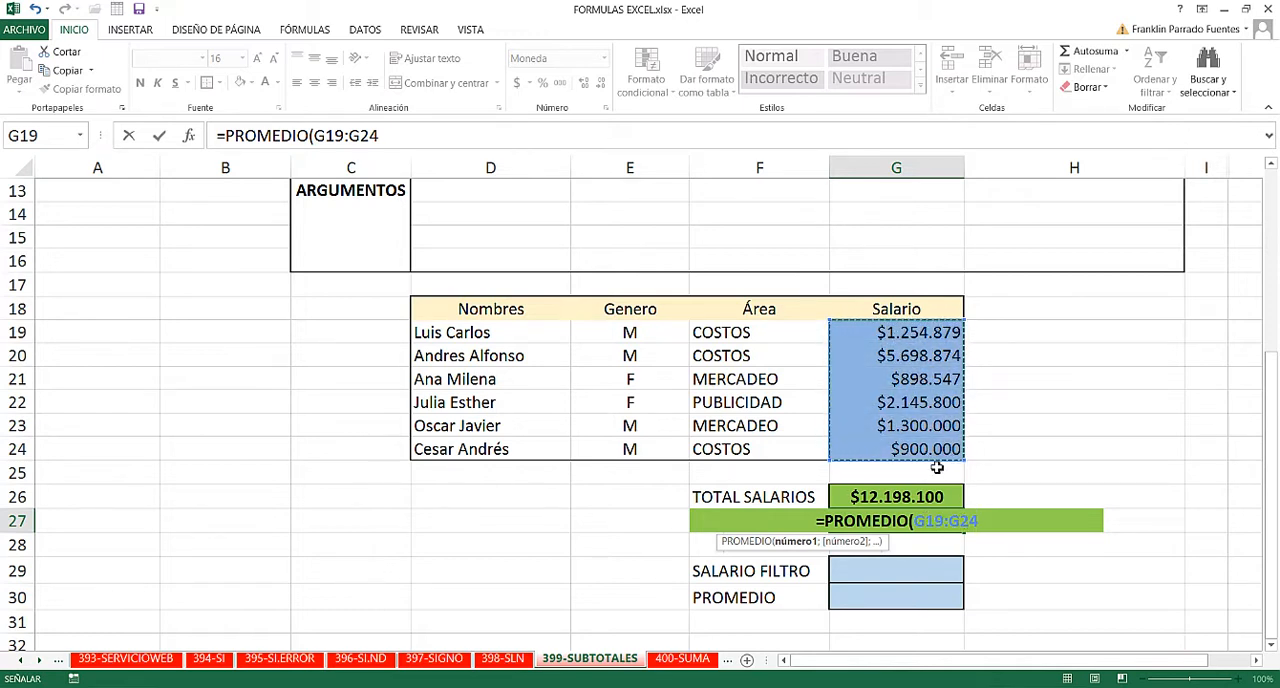
pyautogui.write(')')
pyautogui.press('Return')
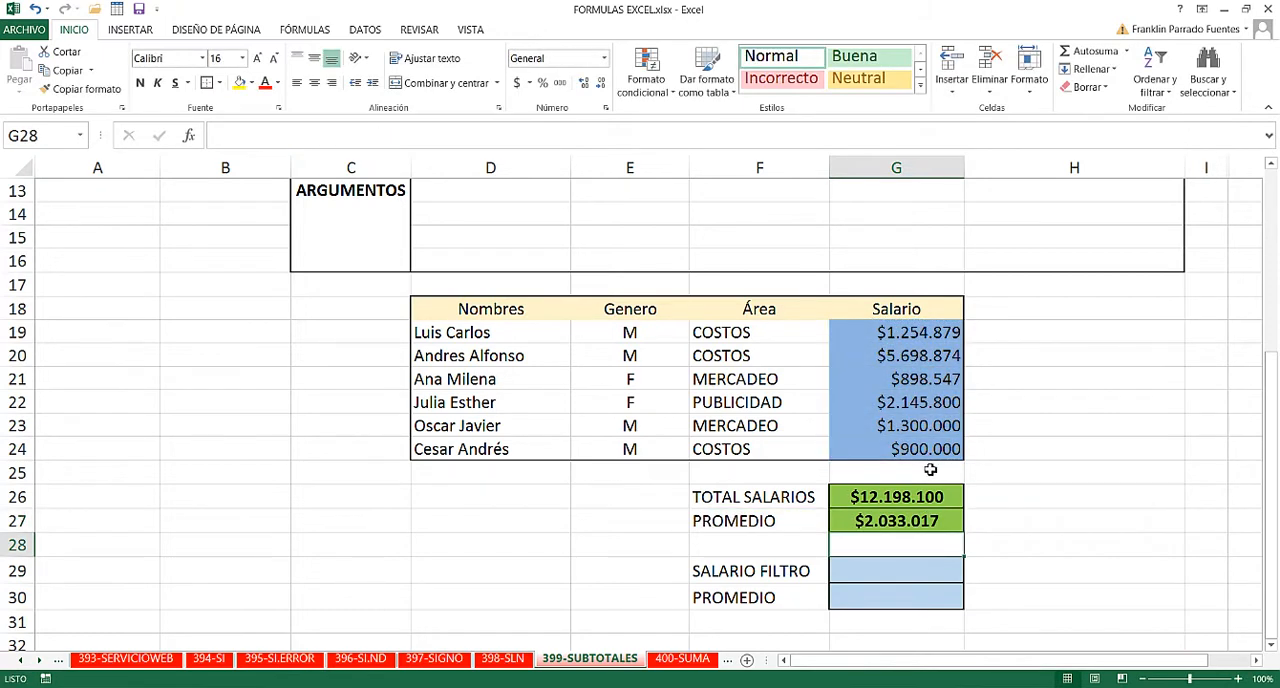
pyautogui.click(917, 521)
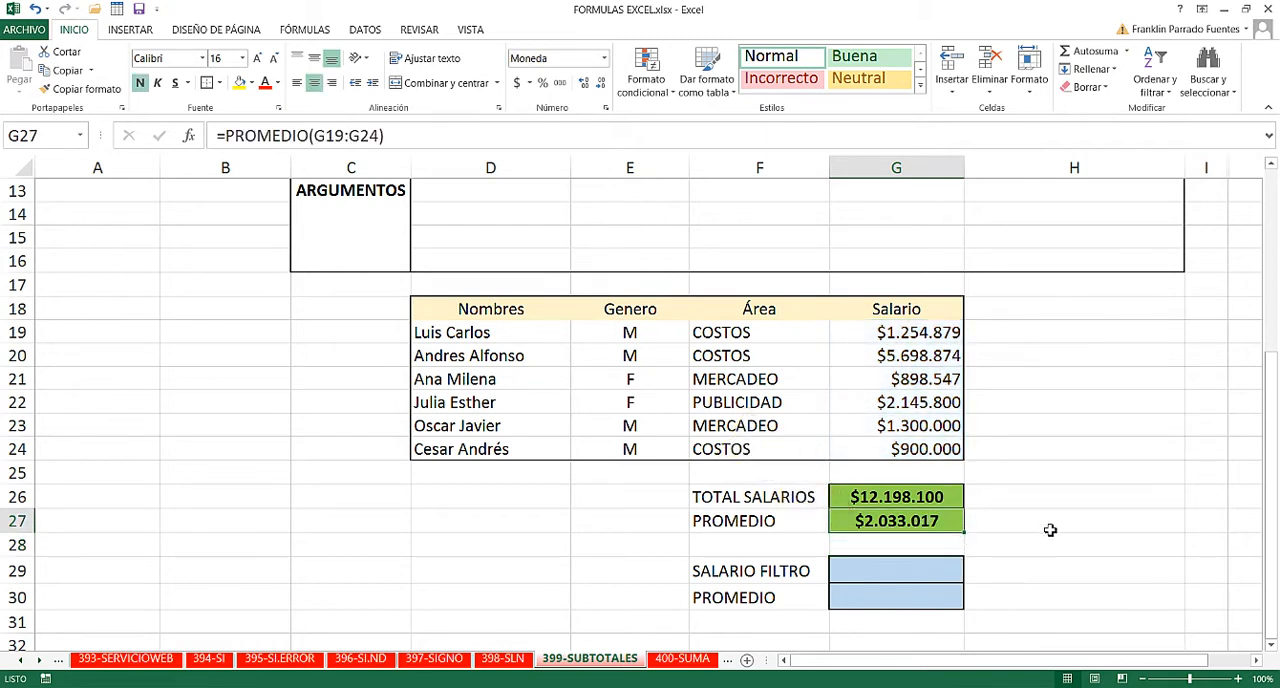
pyautogui.click(968, 503)
pyautogui.click(934, 500)
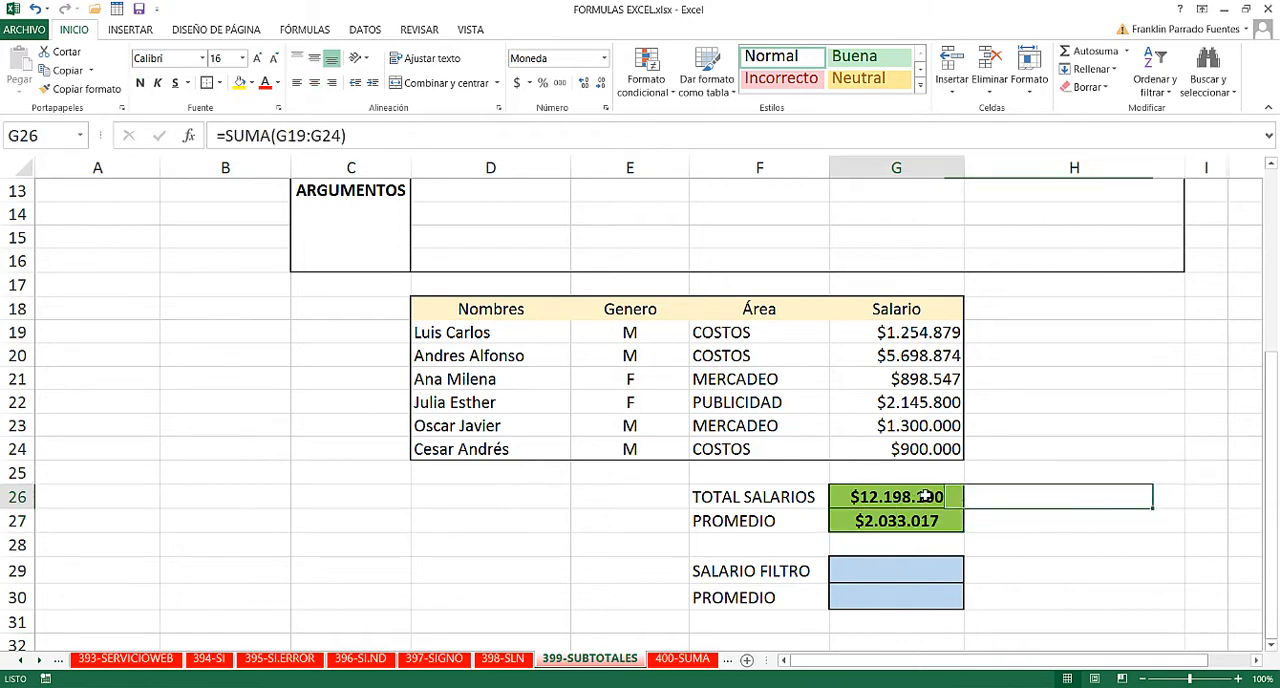
pyautogui.click(900, 517)
pyautogui.click(905, 503)
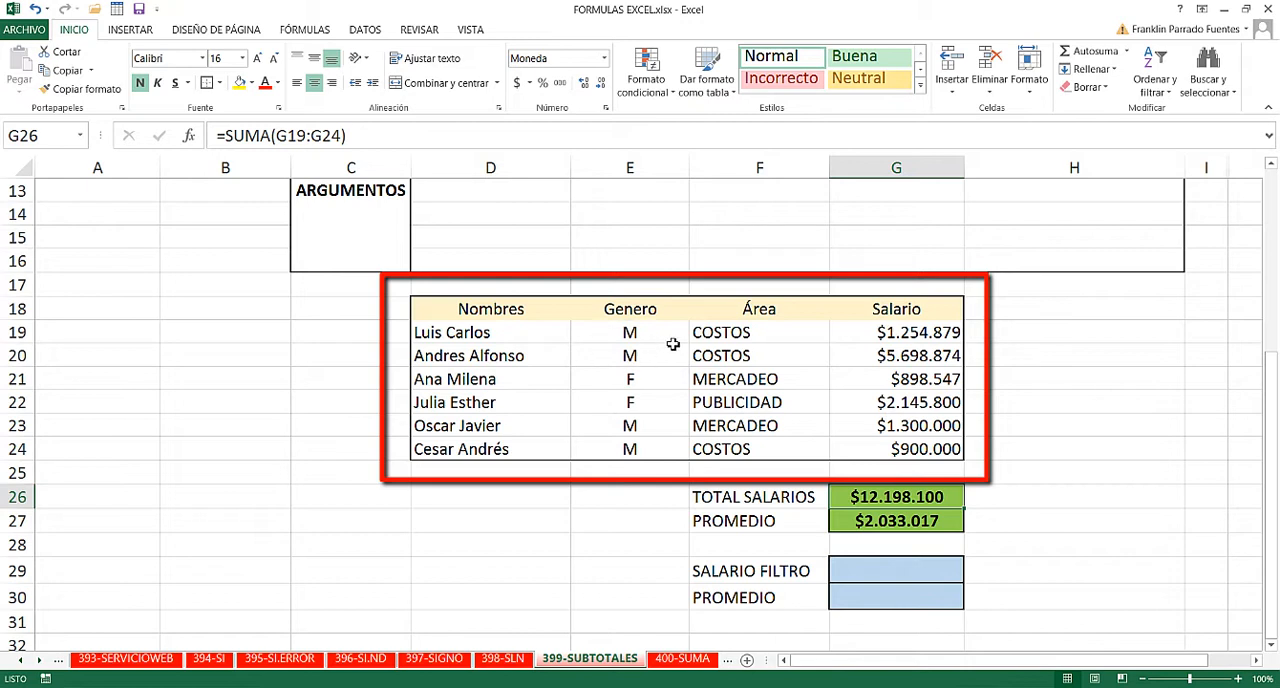
# - Add filter controls to the table's header row D18:G18, covering Nombres through Salario
pyautogui.moveTo(510, 306)
pyautogui.mouseDown()
pyautogui.moveTo(945, 309)
pyautogui.moveTo(880, 324)
pyautogui.mouseUp()
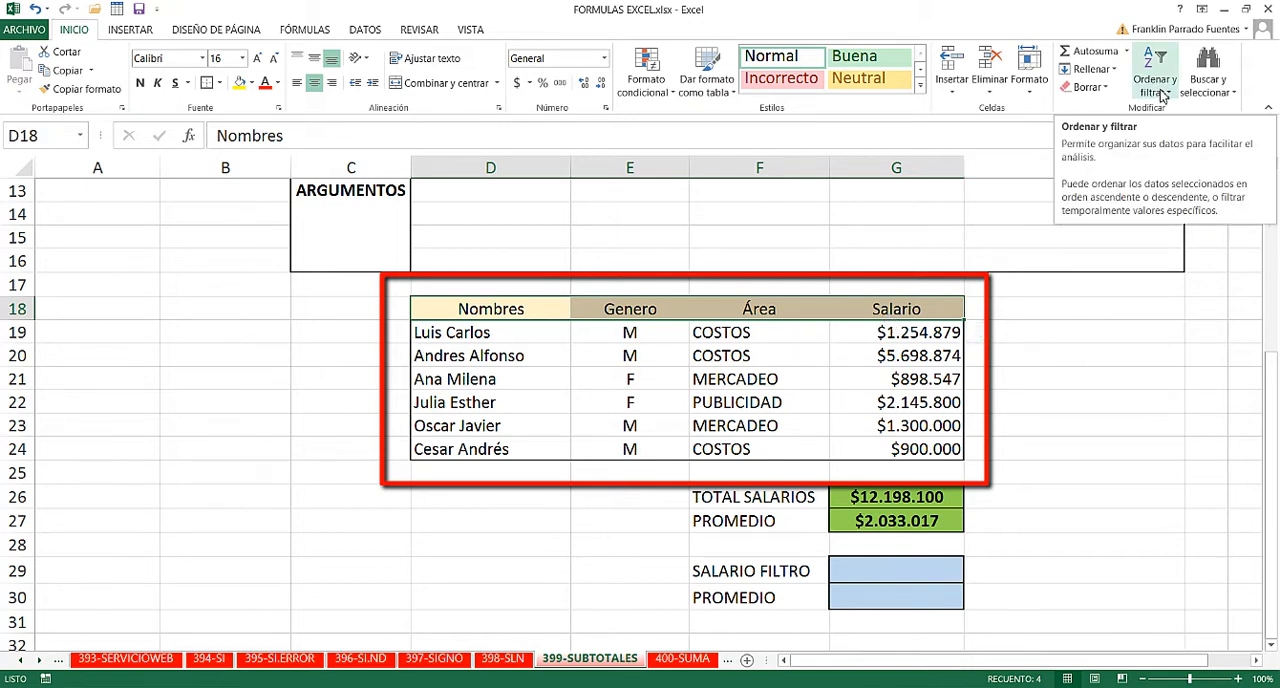
pyautogui.click(1163, 93)
pyautogui.click(1176, 170)
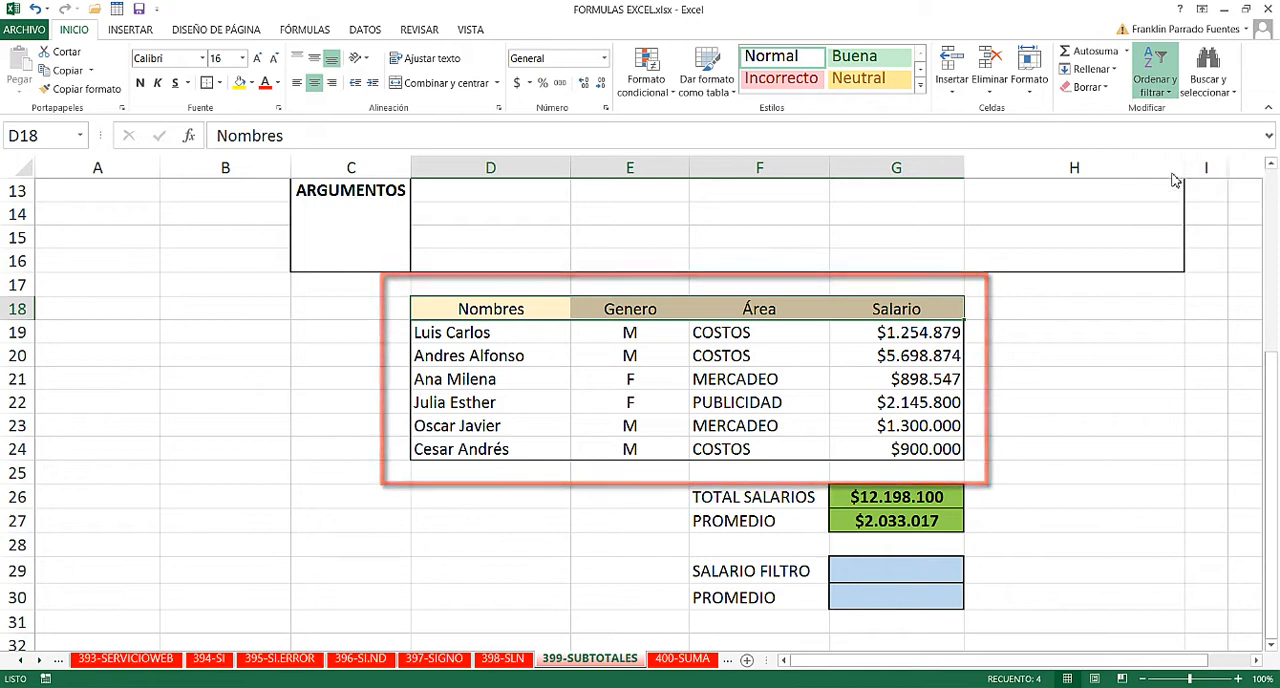
pyautogui.click(672, 334)
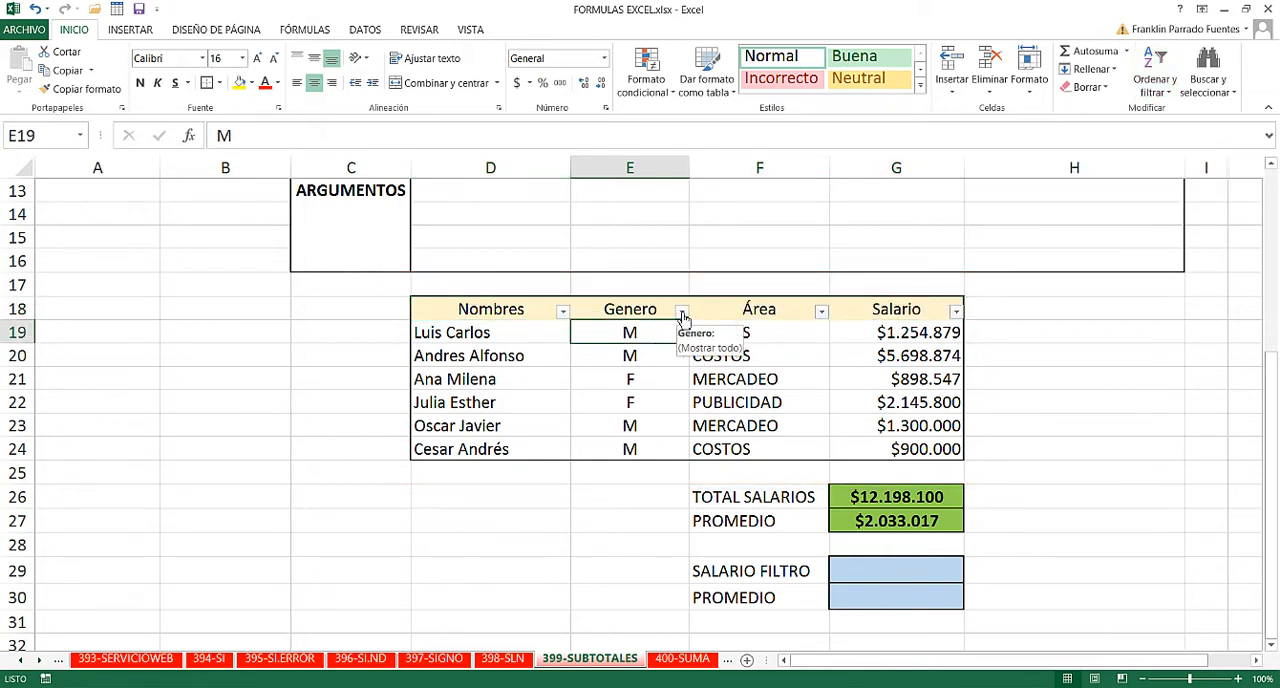
# - Filter the Genero column to show only M and inspect the SUMA and PROMEDIO results in G26 and G27
pyautogui.click(682, 313)
pyautogui.click(514, 474)
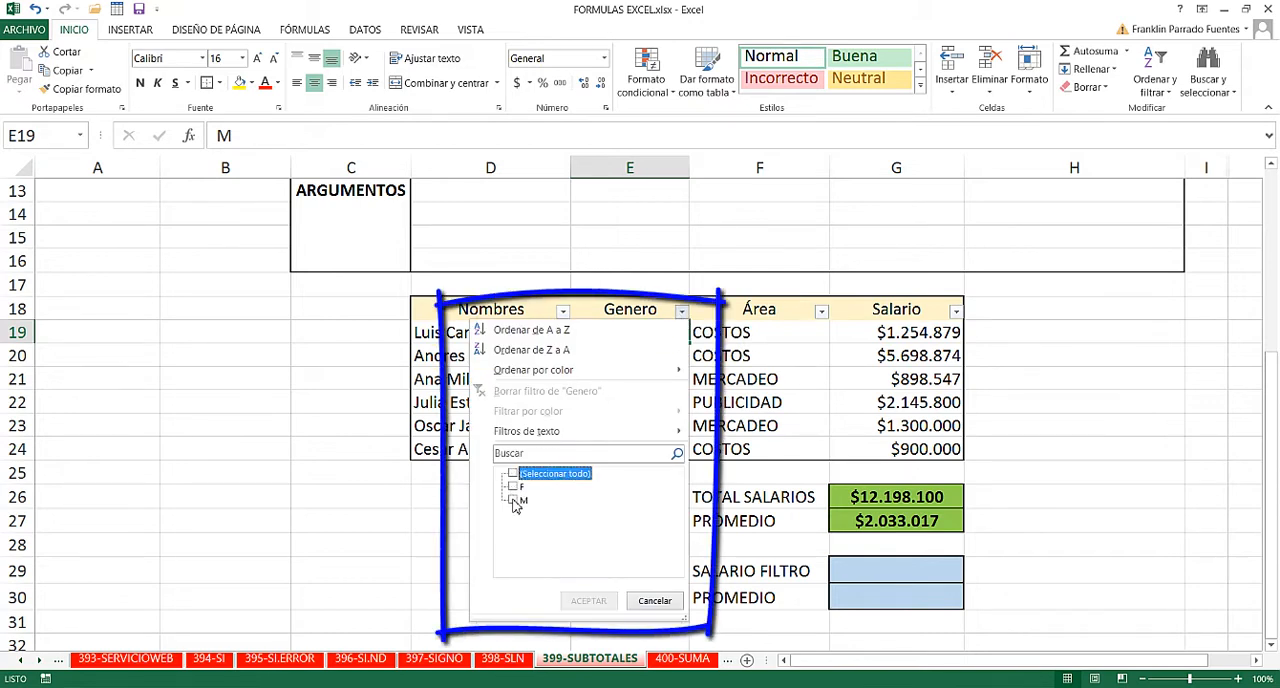
pyautogui.click(514, 502)
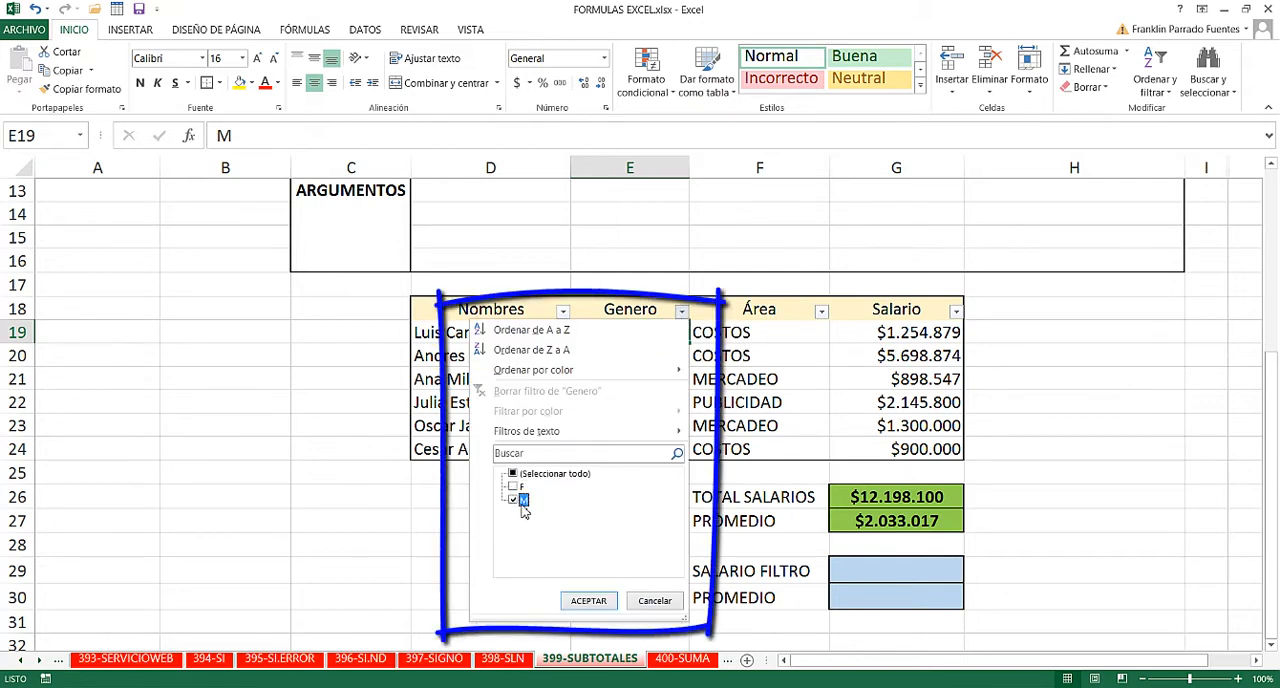
pyautogui.click(586, 601)
pyautogui.click(1043, 474)
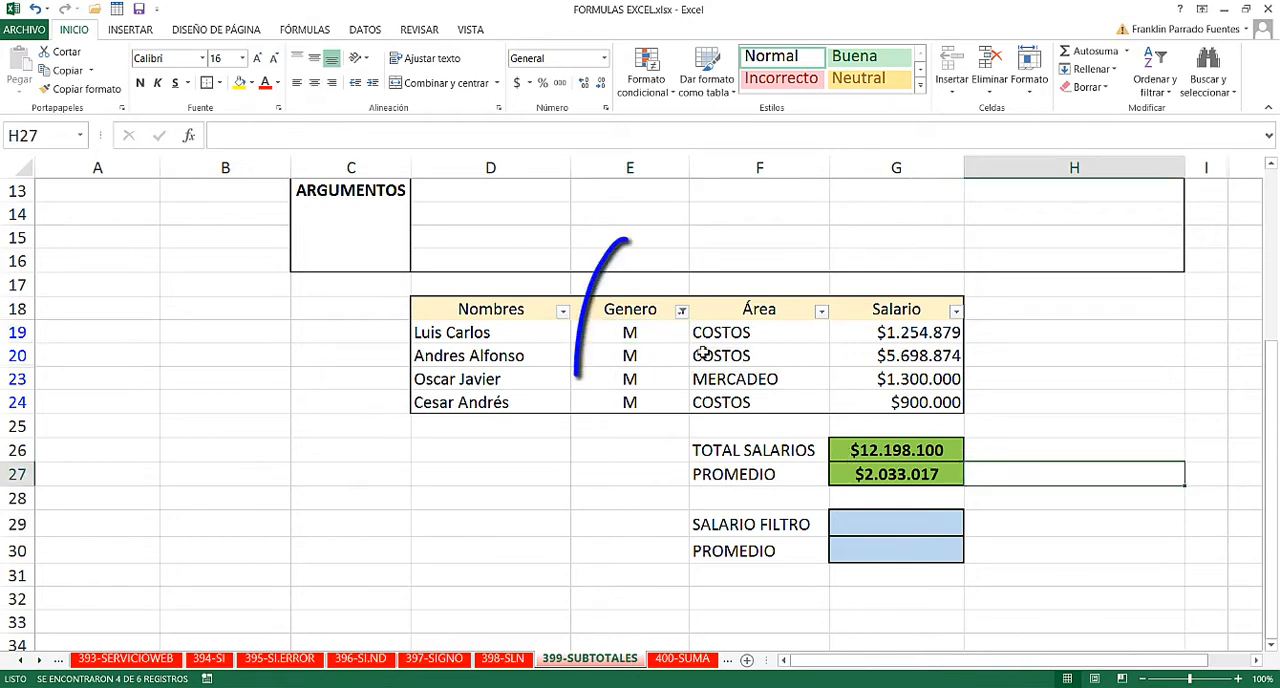
pyautogui.moveTo(638, 332); pyautogui.dragTo(634, 402)
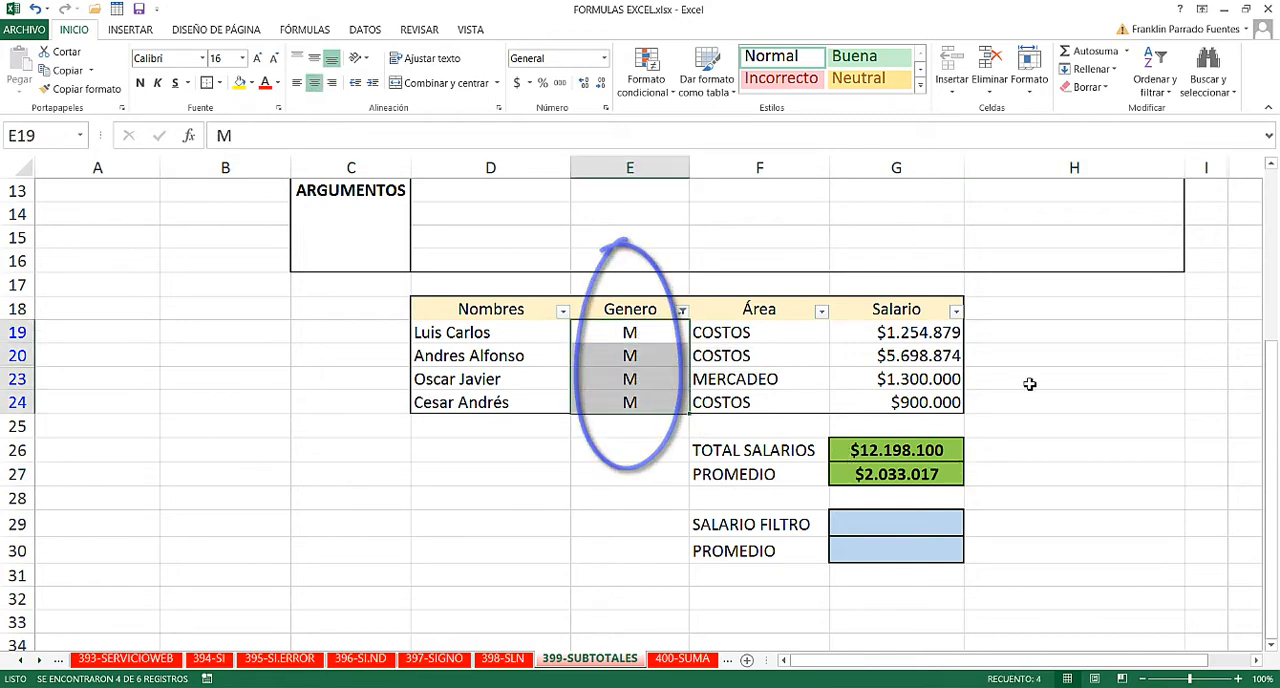
pyautogui.click(921, 450)
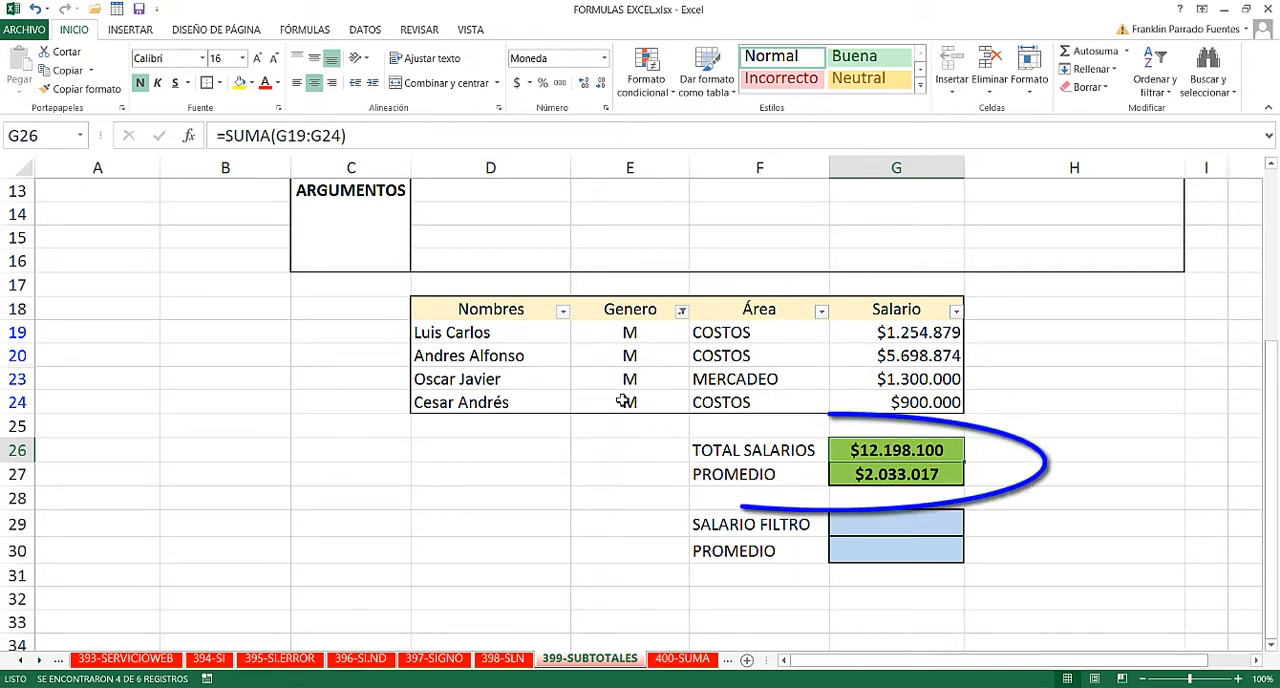
pyautogui.click(894, 467)
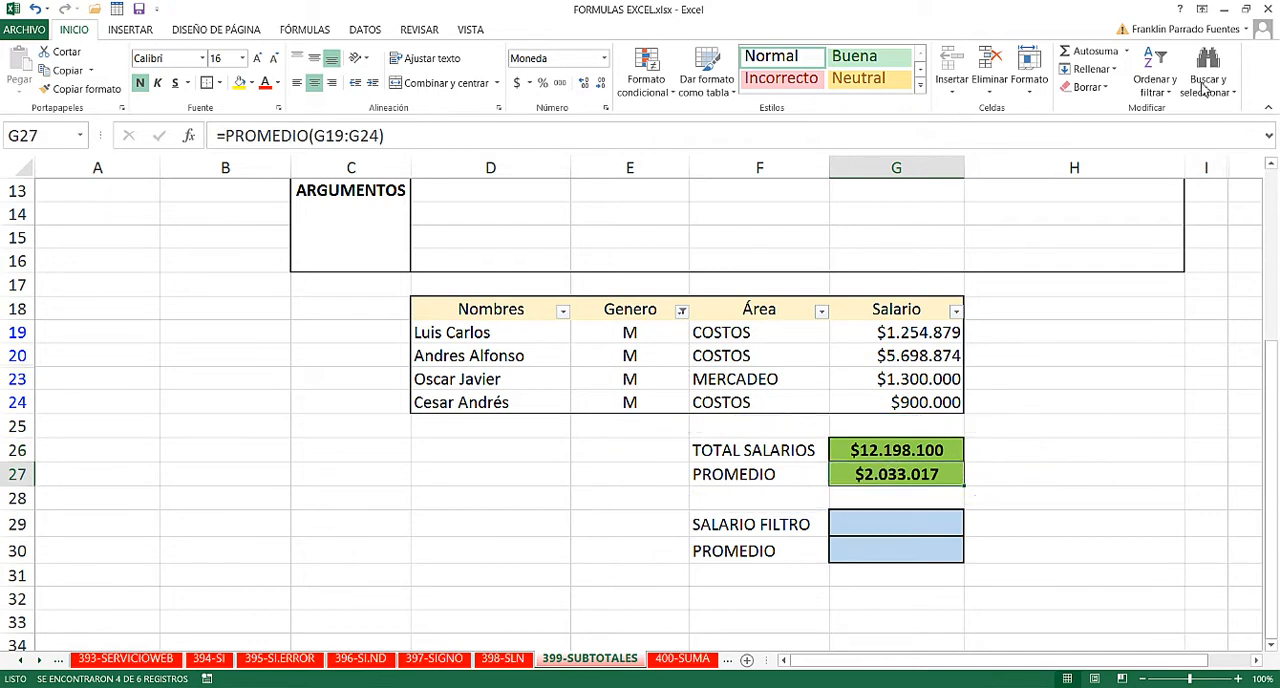
# - Clear the Genero filter from the table and review the TOTAL SALARIOS and PROMEDIO cells
pyautogui.click(1155, 82)
pyautogui.click(1150, 190)
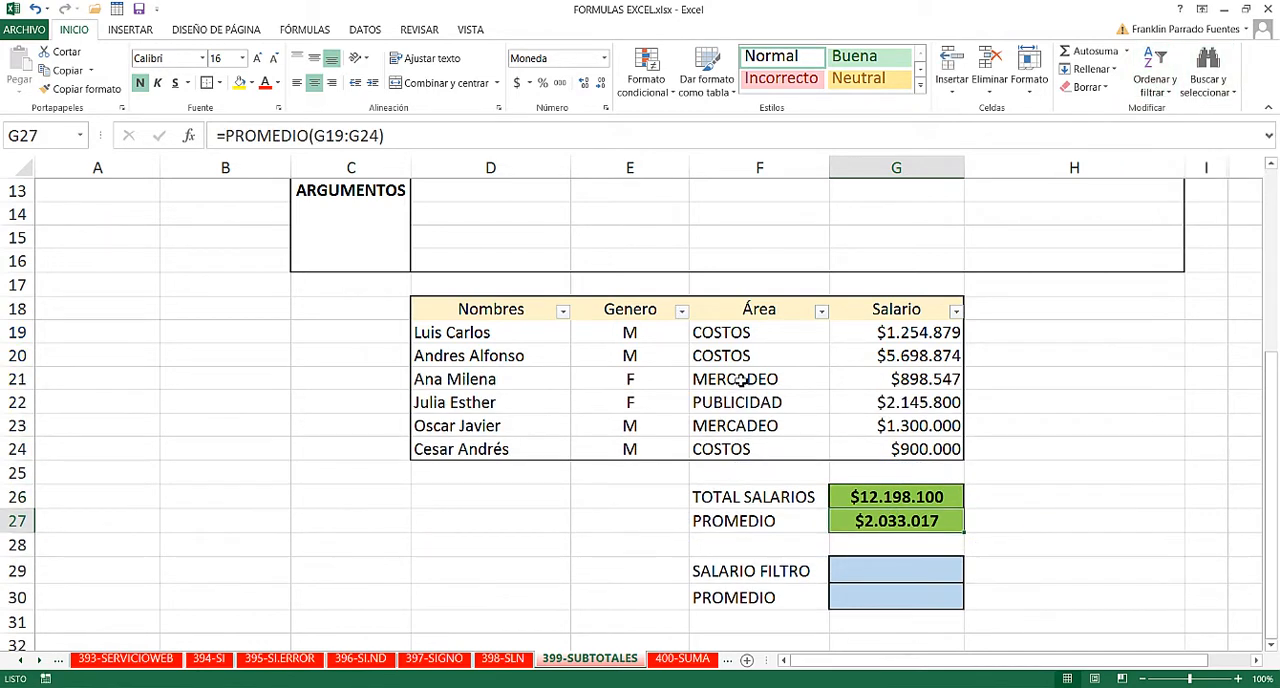
pyautogui.moveTo(912, 500); pyautogui.dragTo(901, 520)
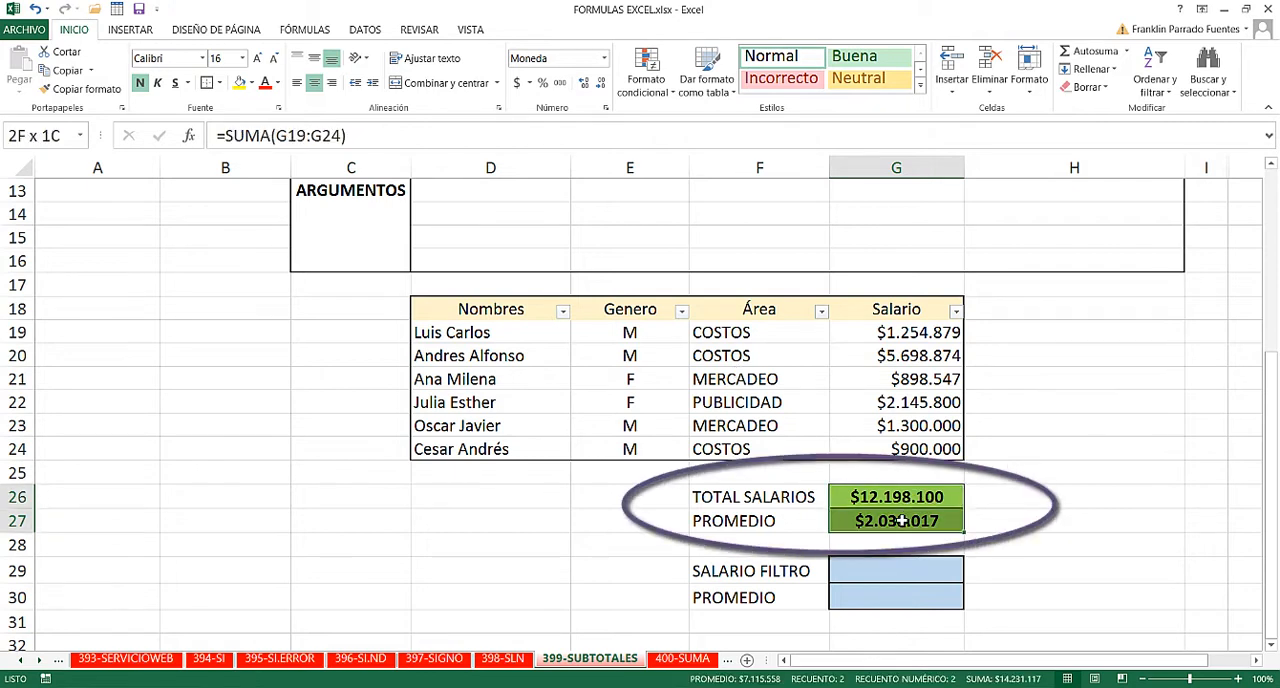
pyautogui.click(1046, 476)
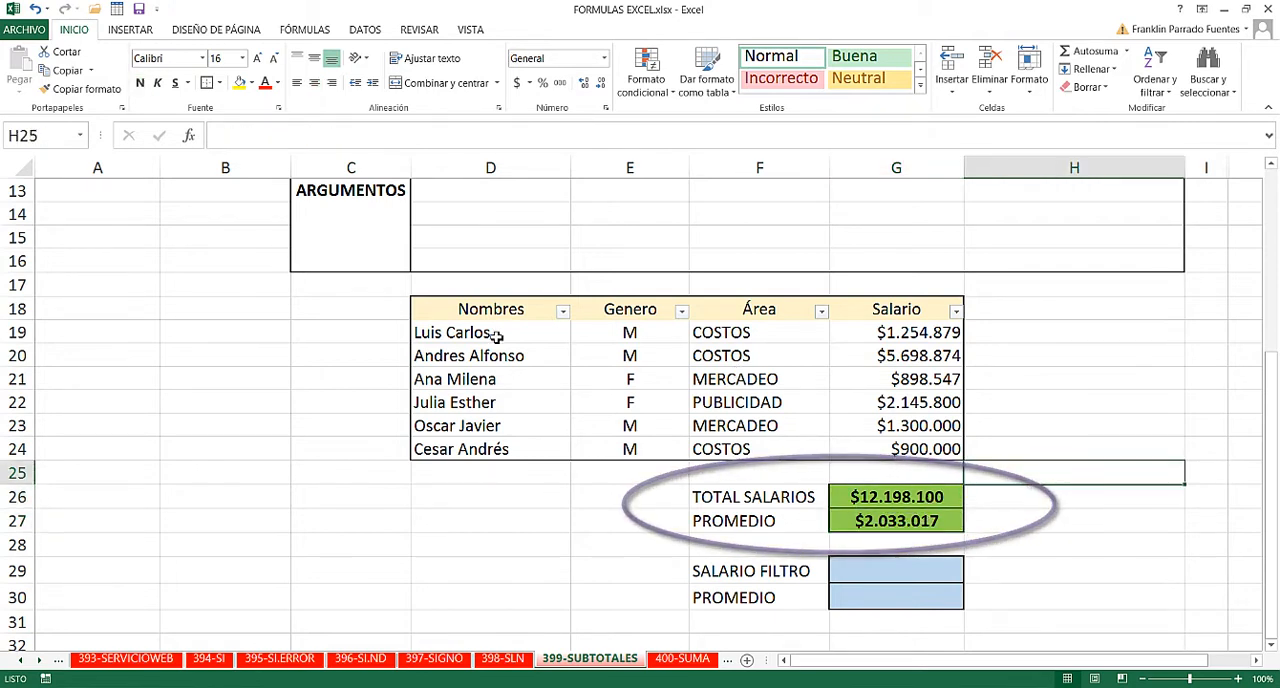
# - Filter the Área column to show only MERCADEO
pyautogui.click(820, 312)
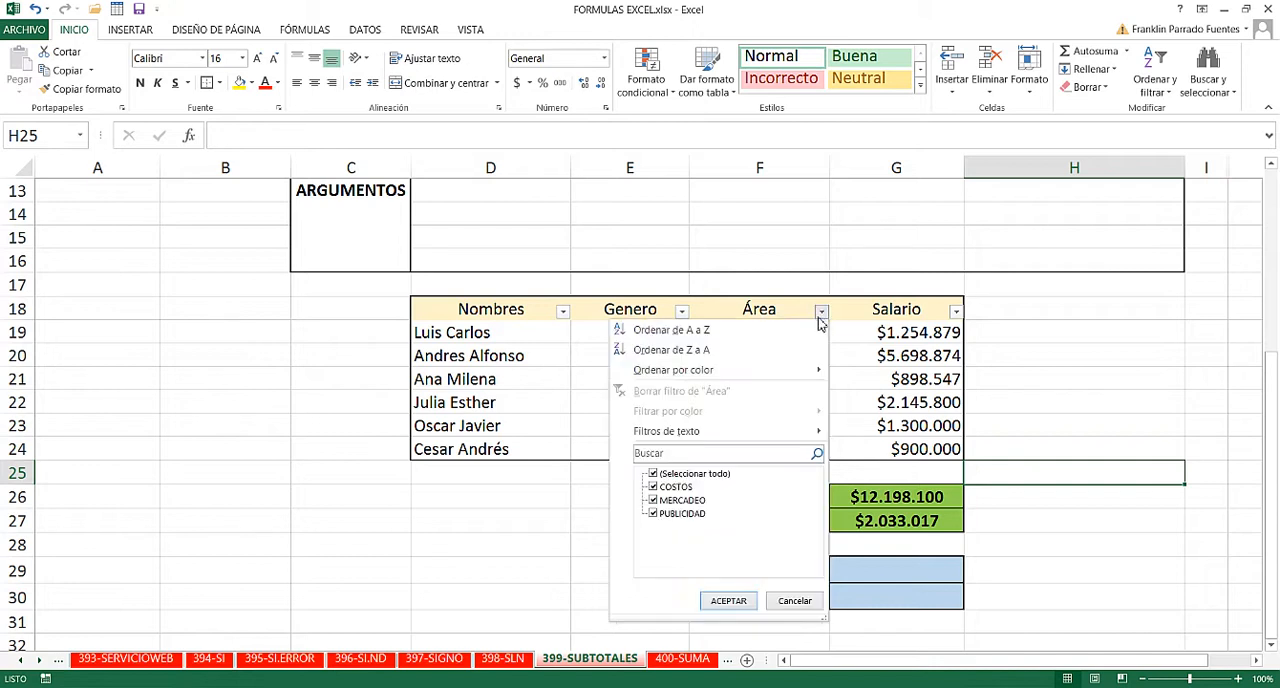
pyautogui.click(653, 474)
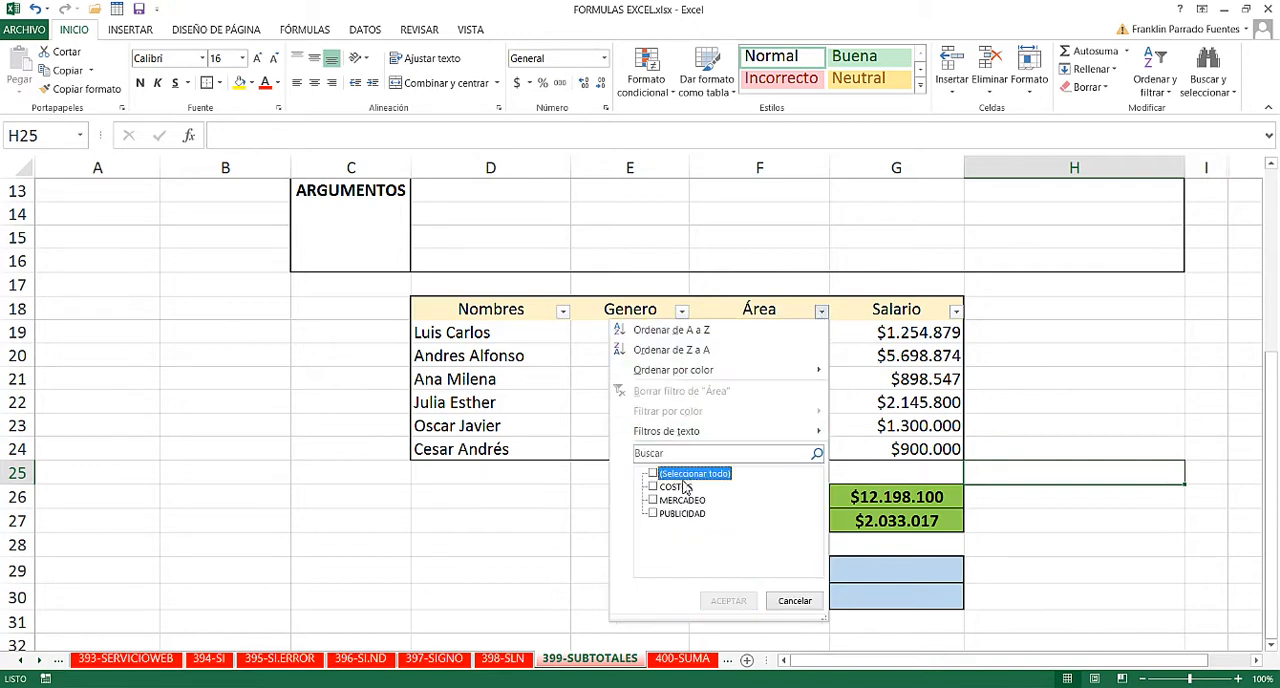
pyautogui.click(653, 500)
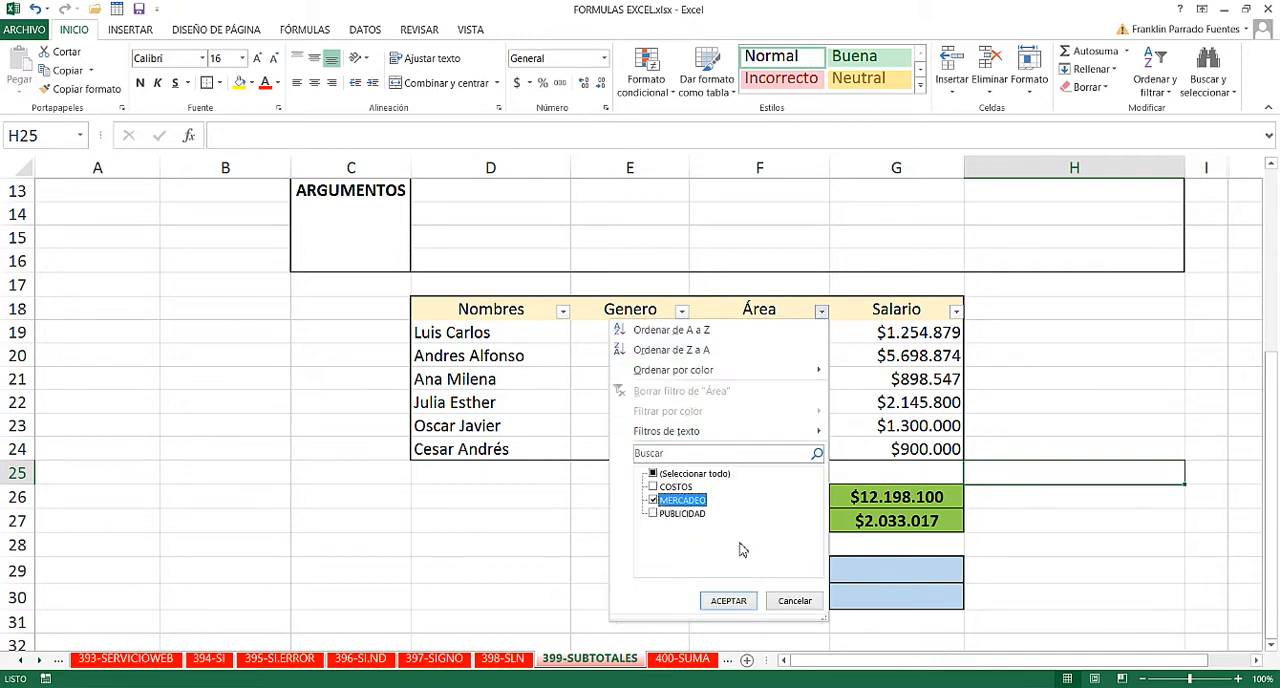
pyautogui.click(729, 601)
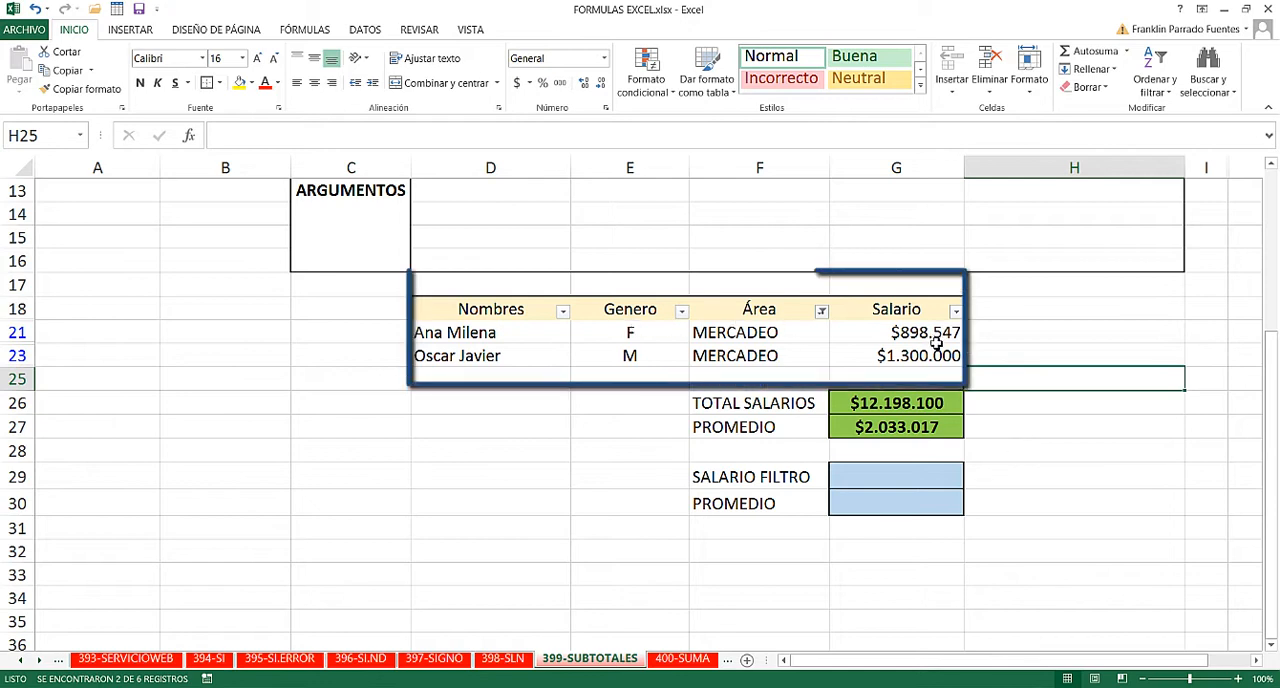
# - Add the two visible MERCADEO salaries in H21 with =G23+G21 and inspect the result
pyautogui.moveTo(918, 358); pyautogui.dragTo(908, 336)
pyautogui.click(1059, 323)
pyautogui.write('=')
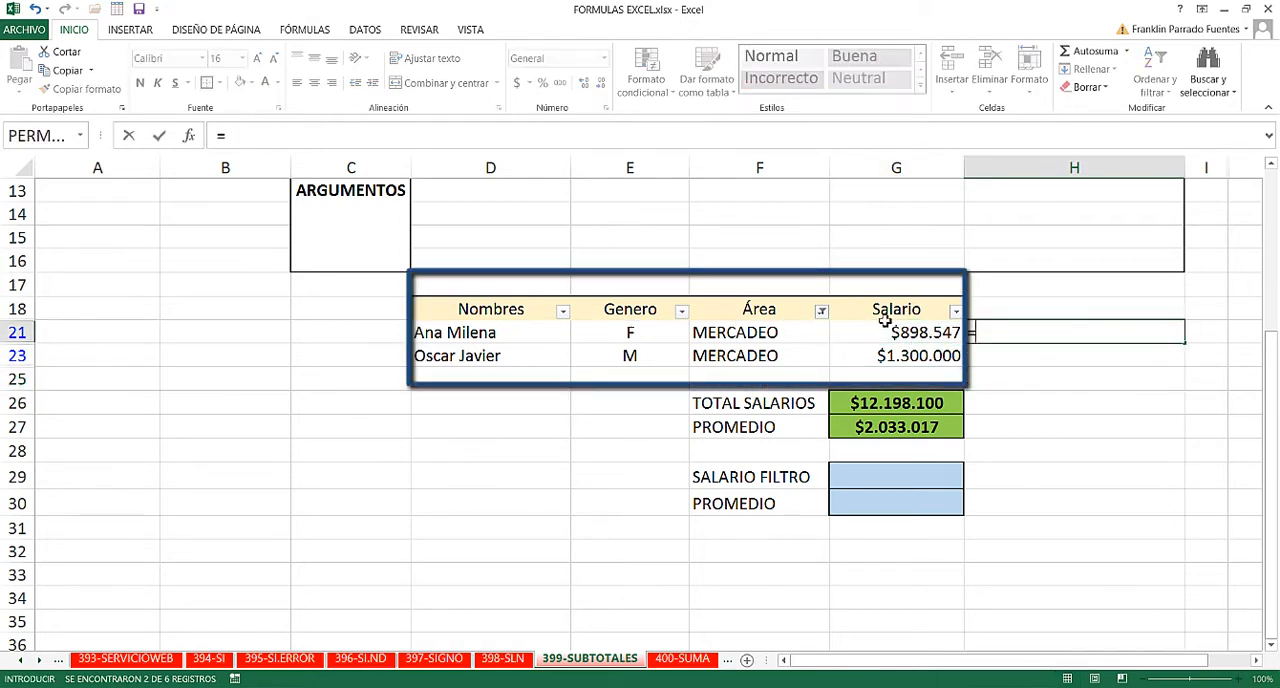
pyautogui.click(866, 358)
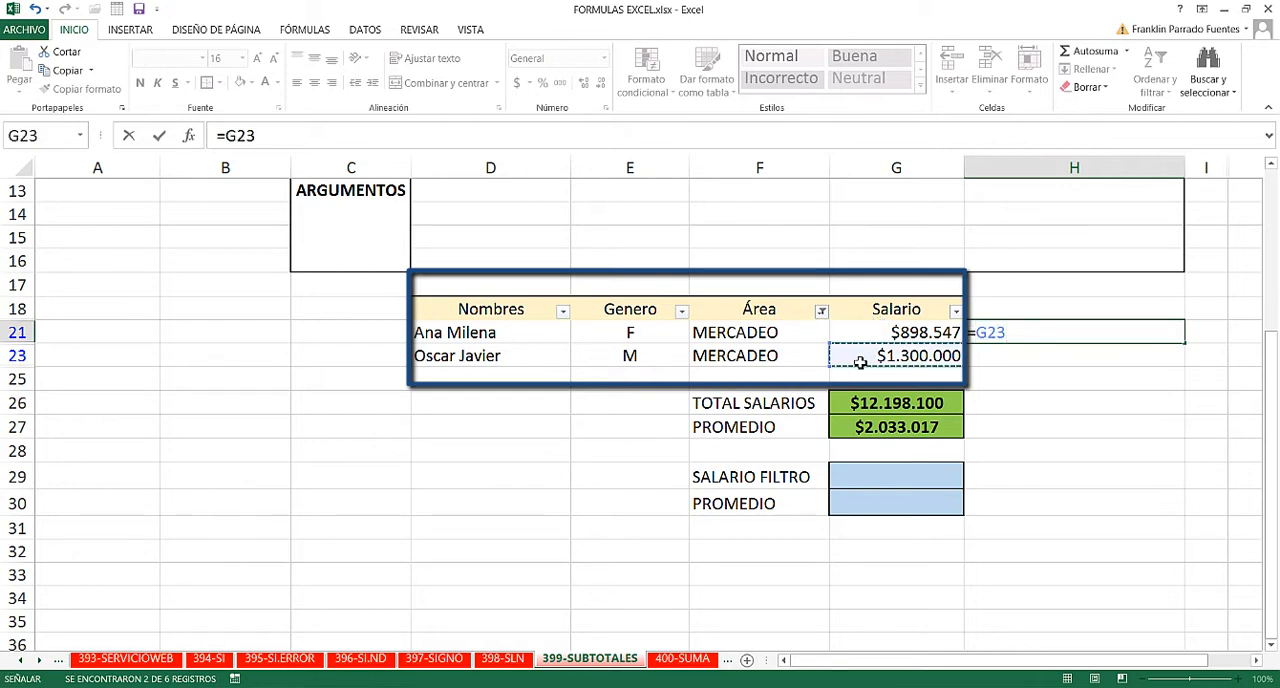
pyautogui.write('+')
pyautogui.click(934, 332)
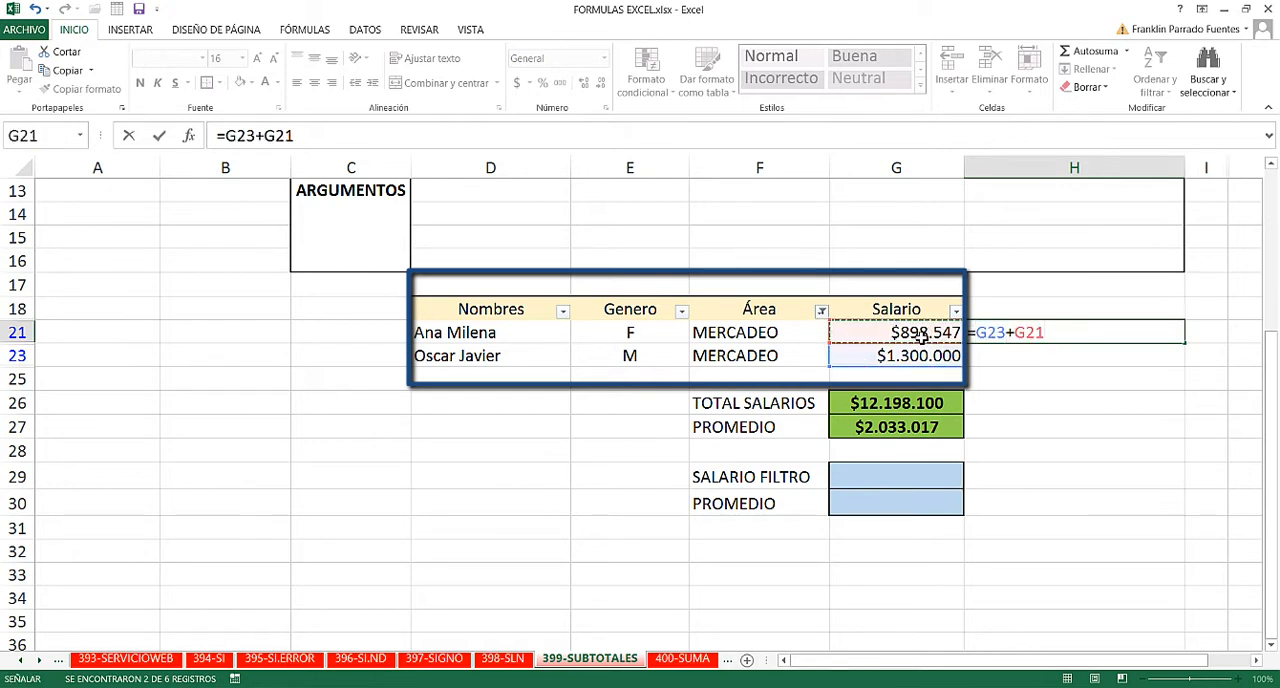
pyautogui.press('Return')
pyautogui.click(1130, 332)
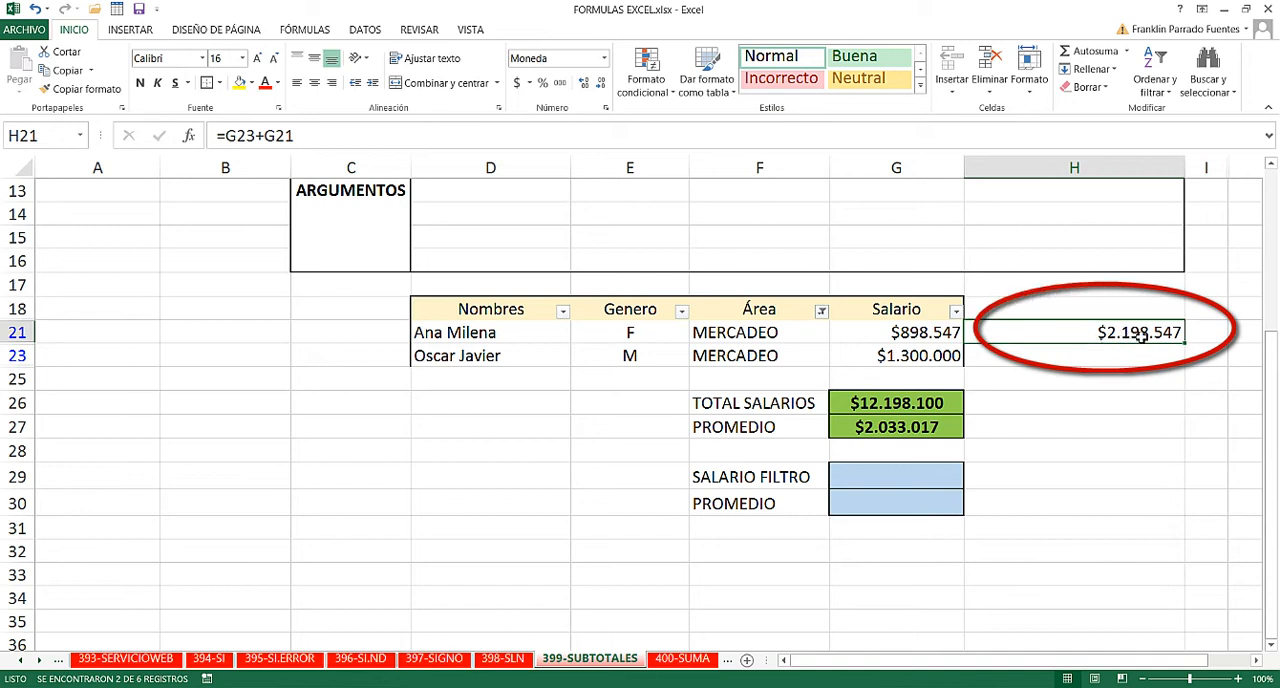
# - Delete the manual sum from H21 and review the TOTAL SALARIOS and PROMEDIO cells G26:G27
pyautogui.press('Delete')
pyautogui.click(1006, 423)
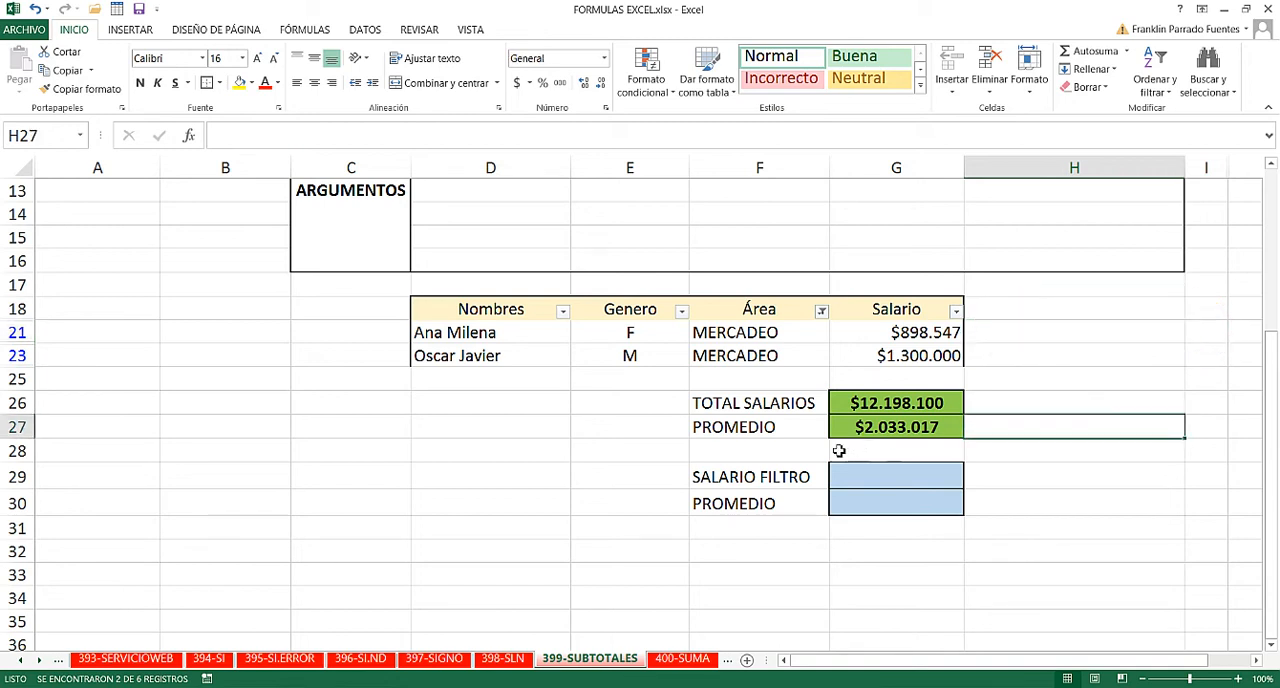
pyautogui.moveTo(872, 398)
pyautogui.mouseDown()
pyautogui.moveTo(860, 403)
pyautogui.moveTo(885, 428)
pyautogui.mouseUp()
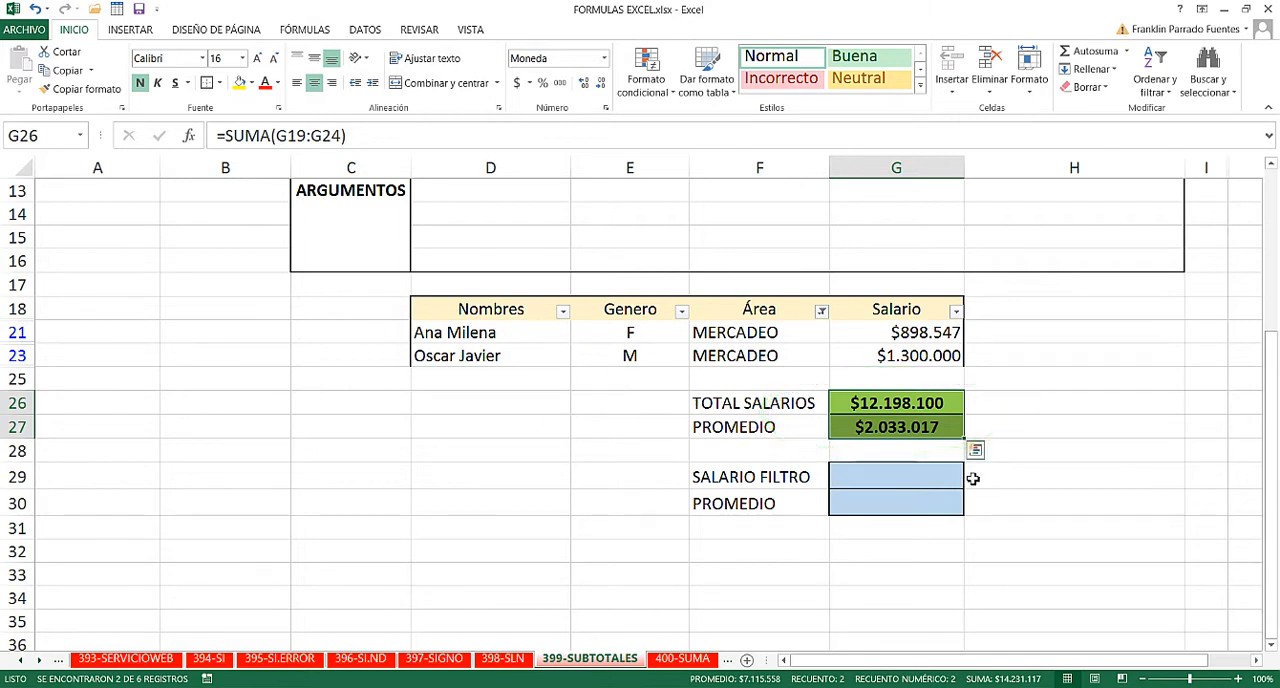
# - Clear the Área filter so that all table rows are shown
pyautogui.click(1155, 72)
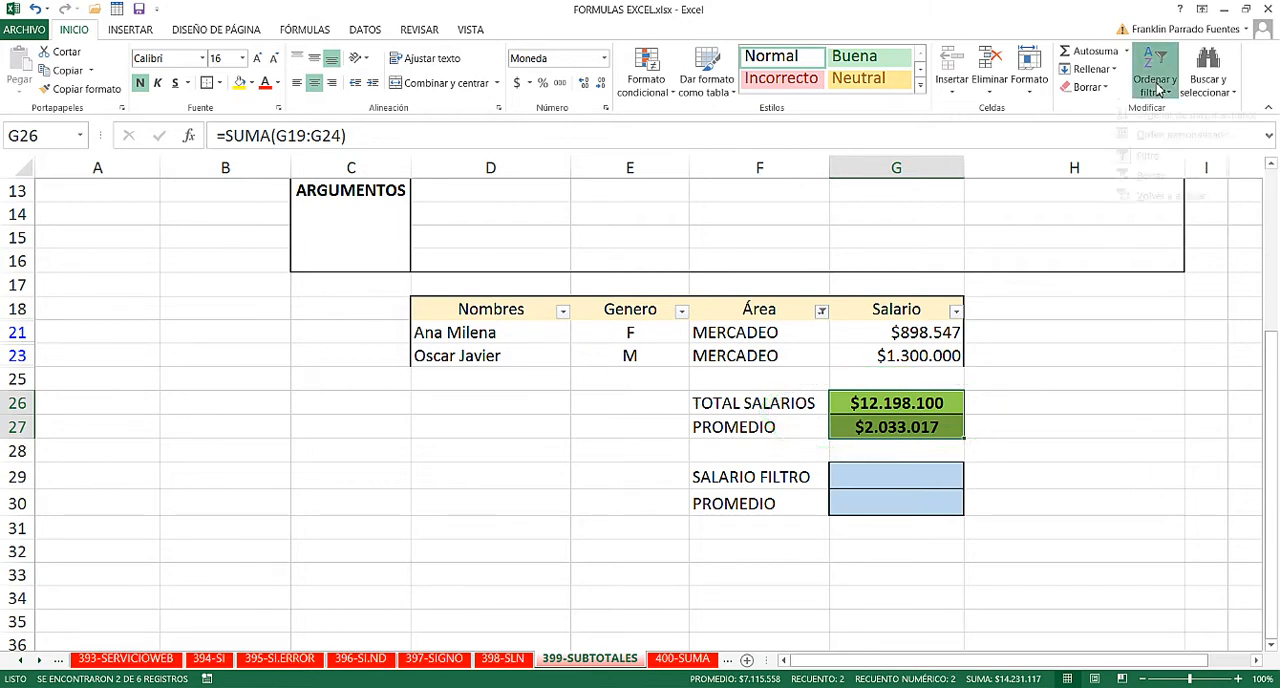
pyautogui.click(1148, 192)
pyautogui.click(990, 425)
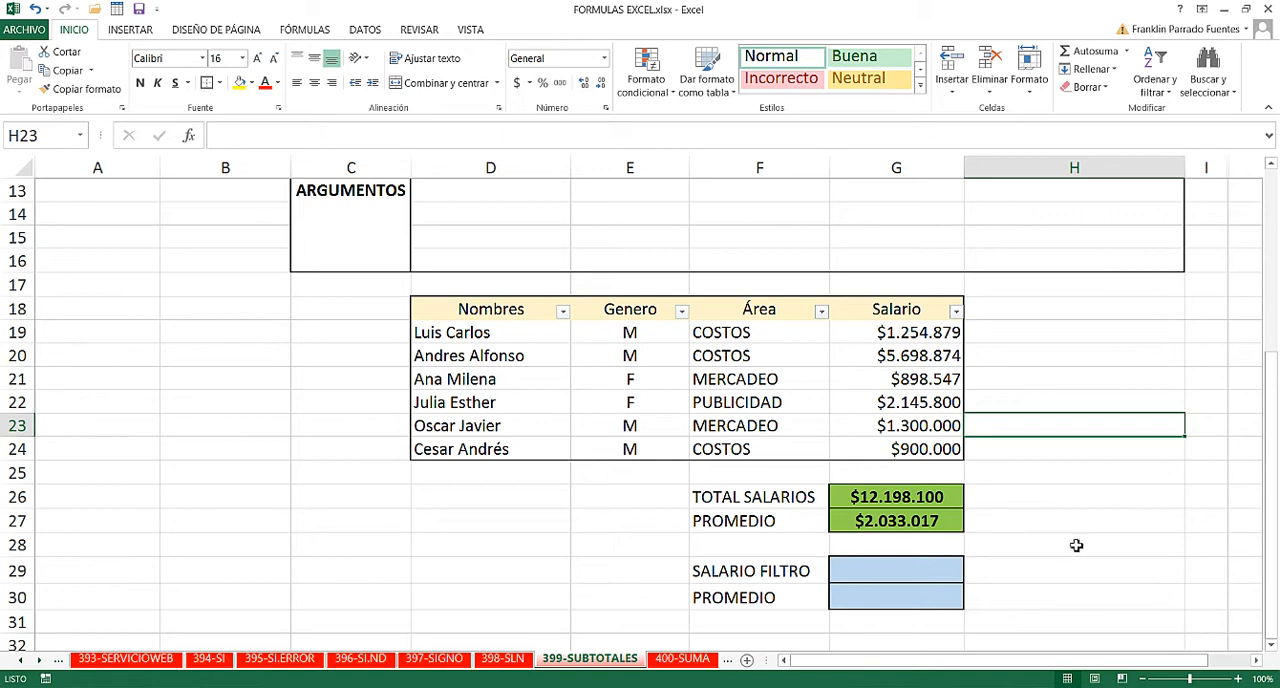
# - Calculate SALARIO FILTRO in G29 with =SUBTOTALES(9;G19:G24), choosing 9 - SUMA as the function number
pyautogui.scroll(-1, 1076, 545)
pyautogui.click(897, 497)
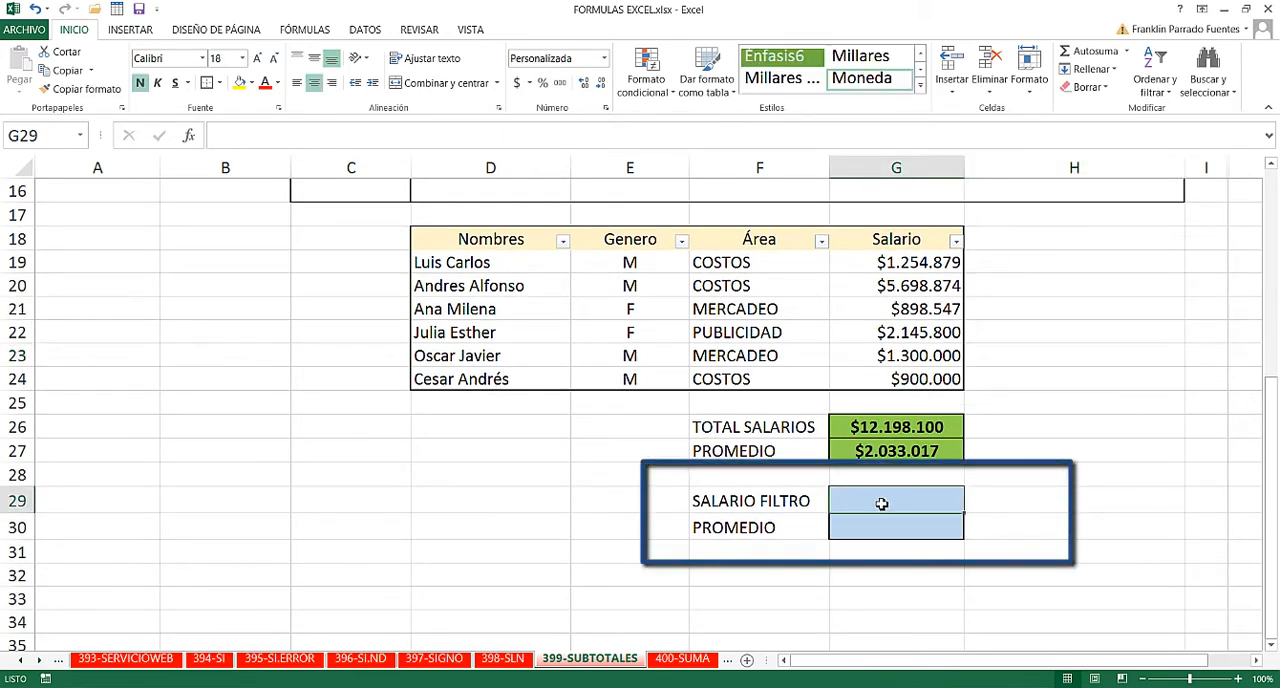
pyautogui.write('=SUBT')
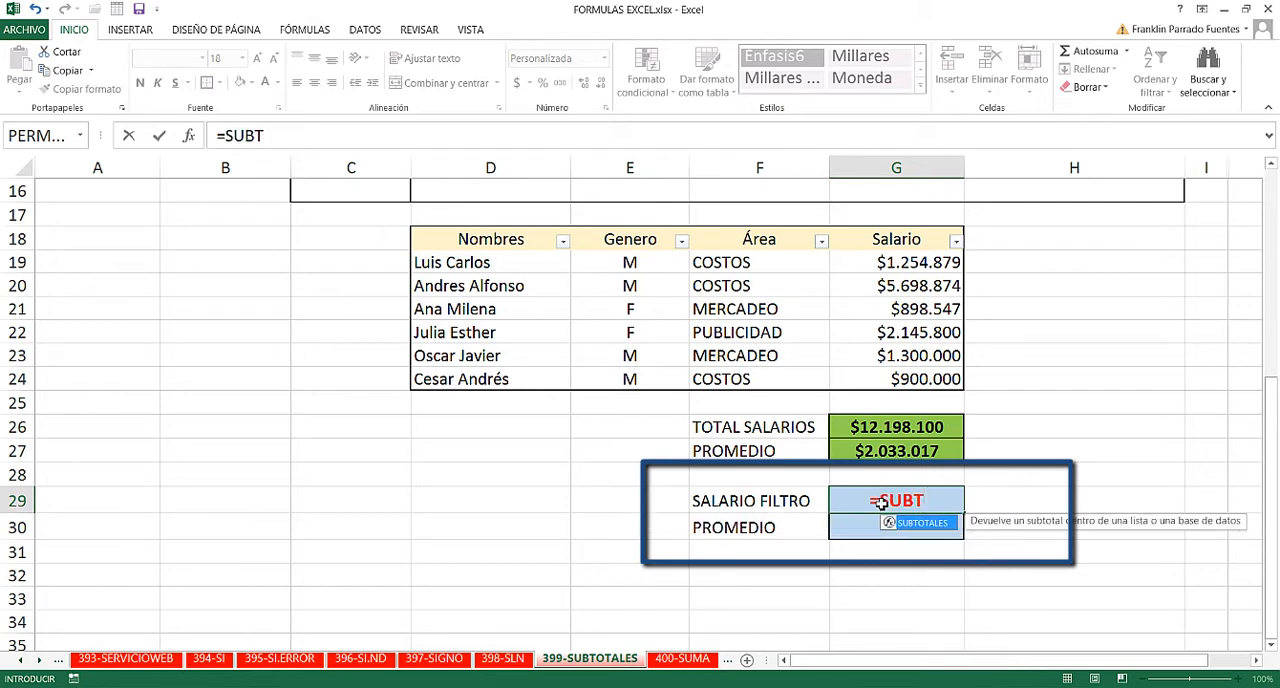
pyautogui.press('Tab')
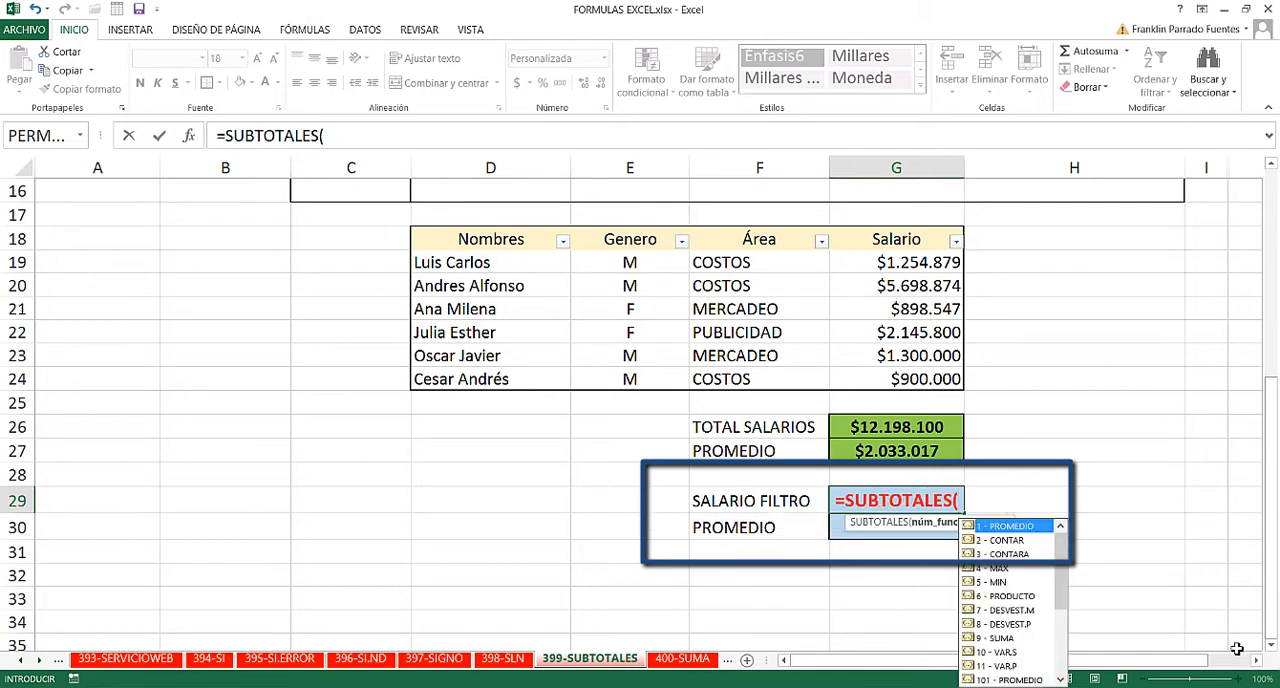
pyautogui.moveTo(1063, 593)
pyautogui.mouseDown()
pyautogui.moveTo(1065, 660)
pyautogui.moveTo(1064, 572)
pyautogui.mouseUp()
pyautogui.click(996, 640)
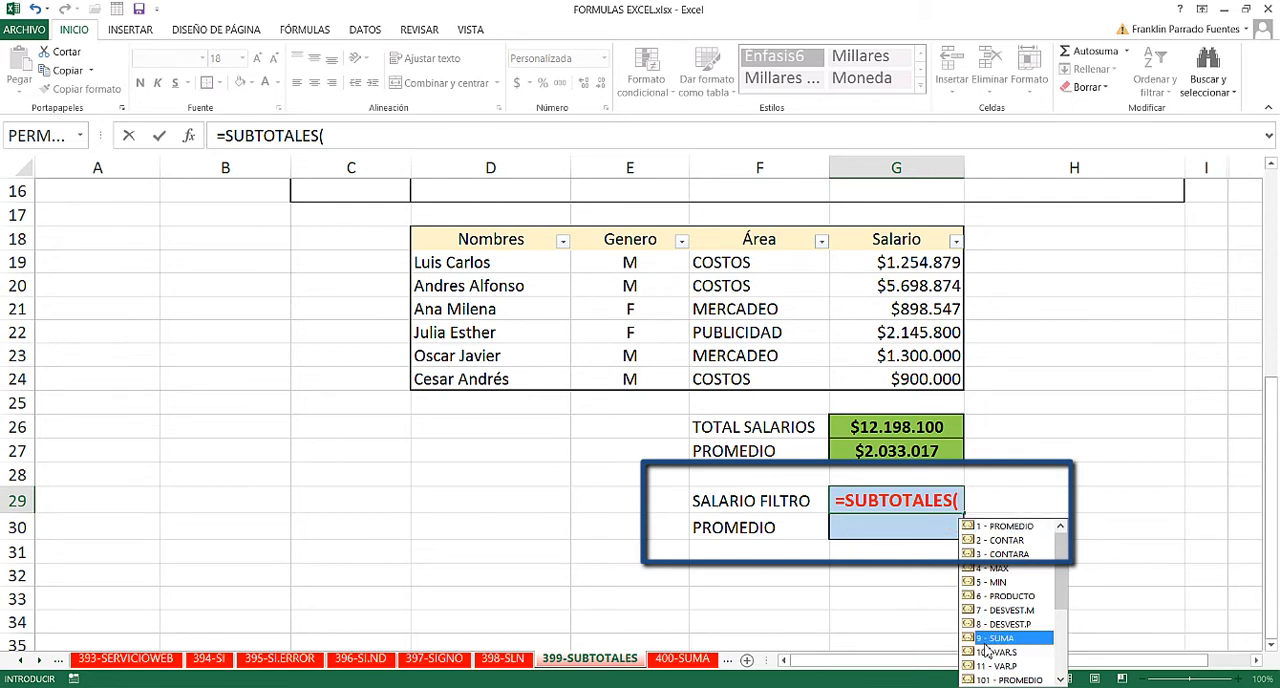
pyautogui.doubleClick(992, 638)
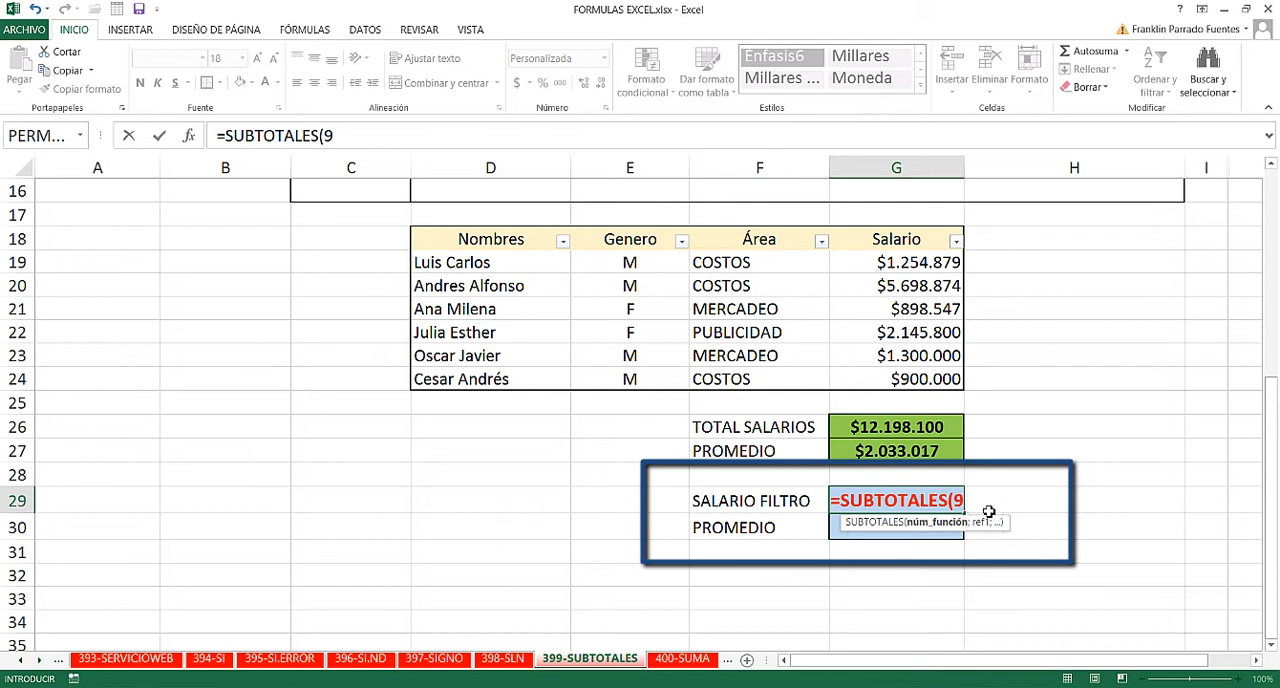
pyautogui.write(';')
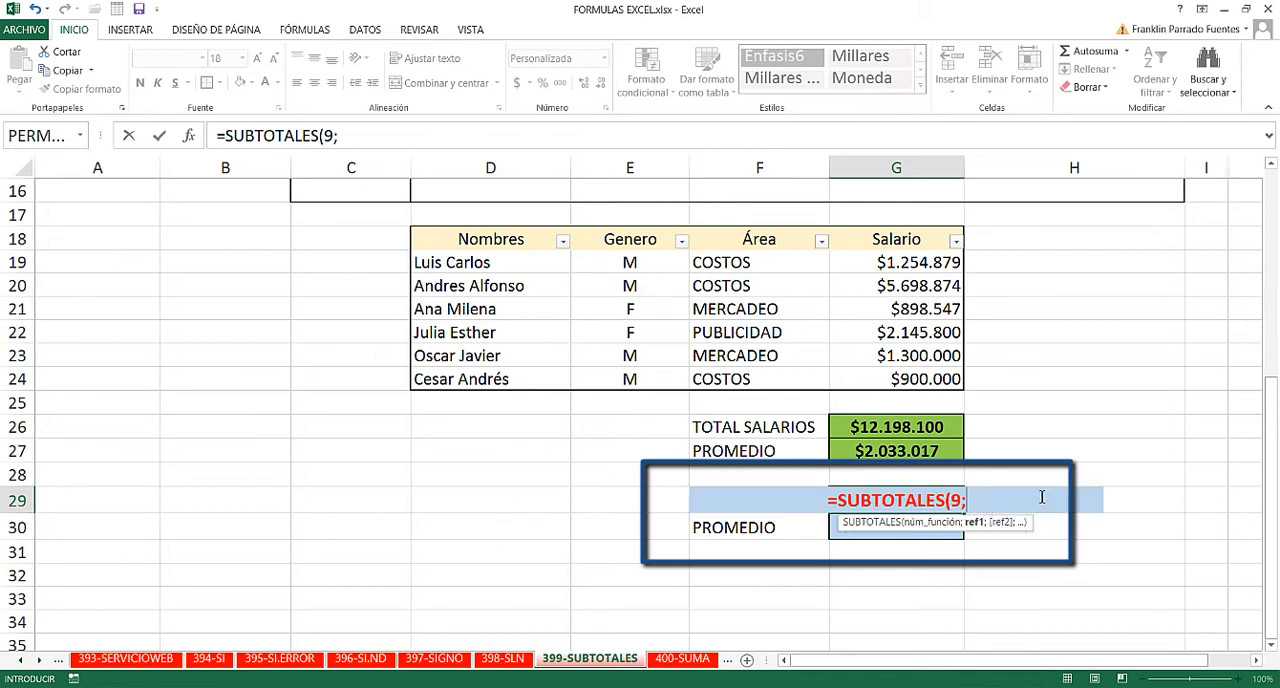
pyautogui.moveTo(906, 262); pyautogui.dragTo(930, 380)
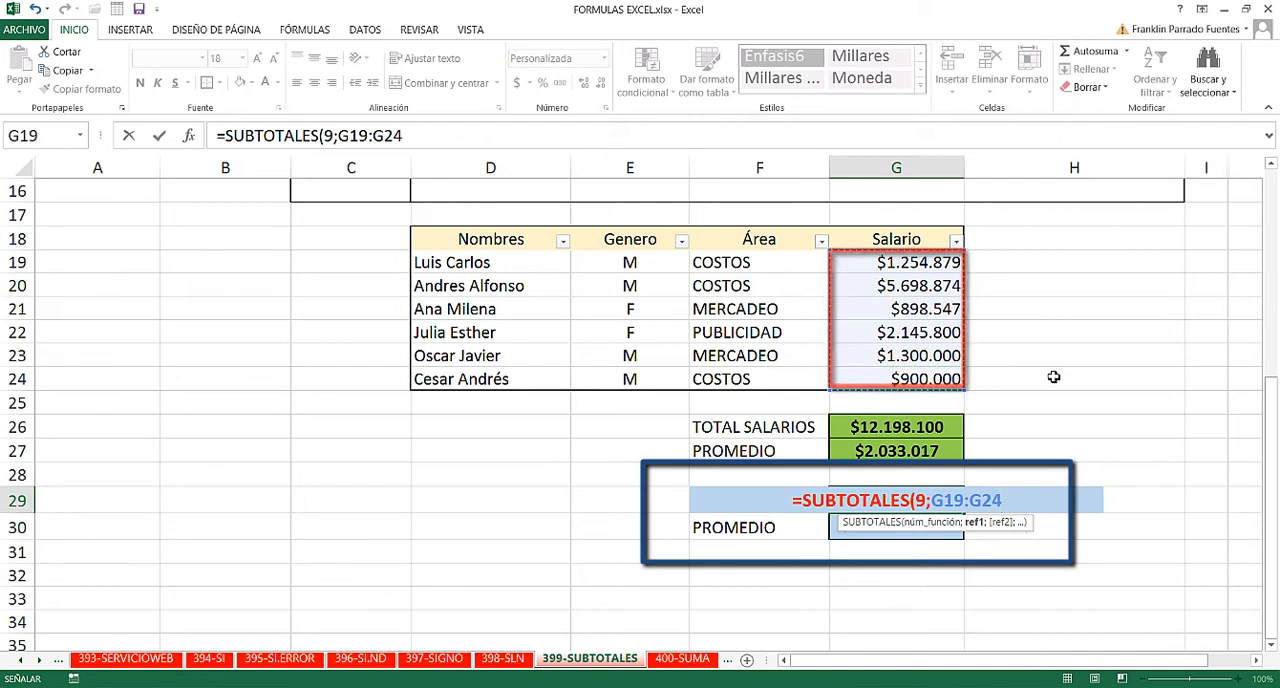
pyautogui.write(')')
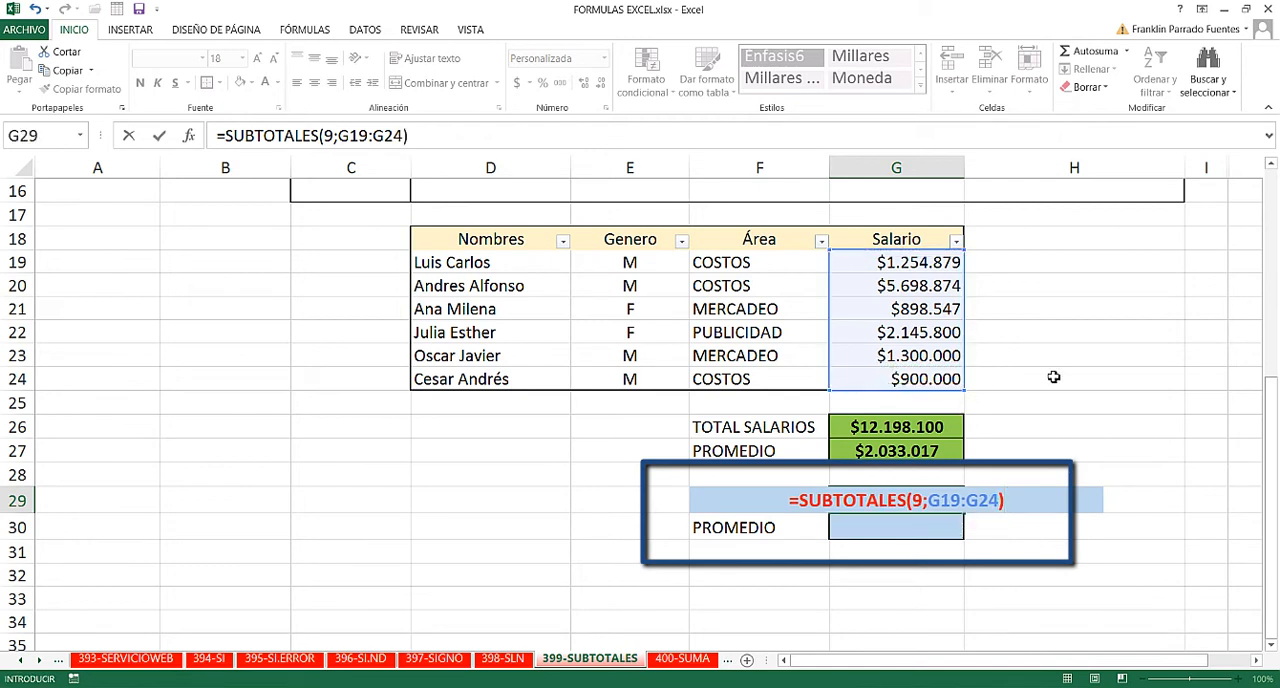
pyautogui.press('Return')
pyautogui.click(908, 500)
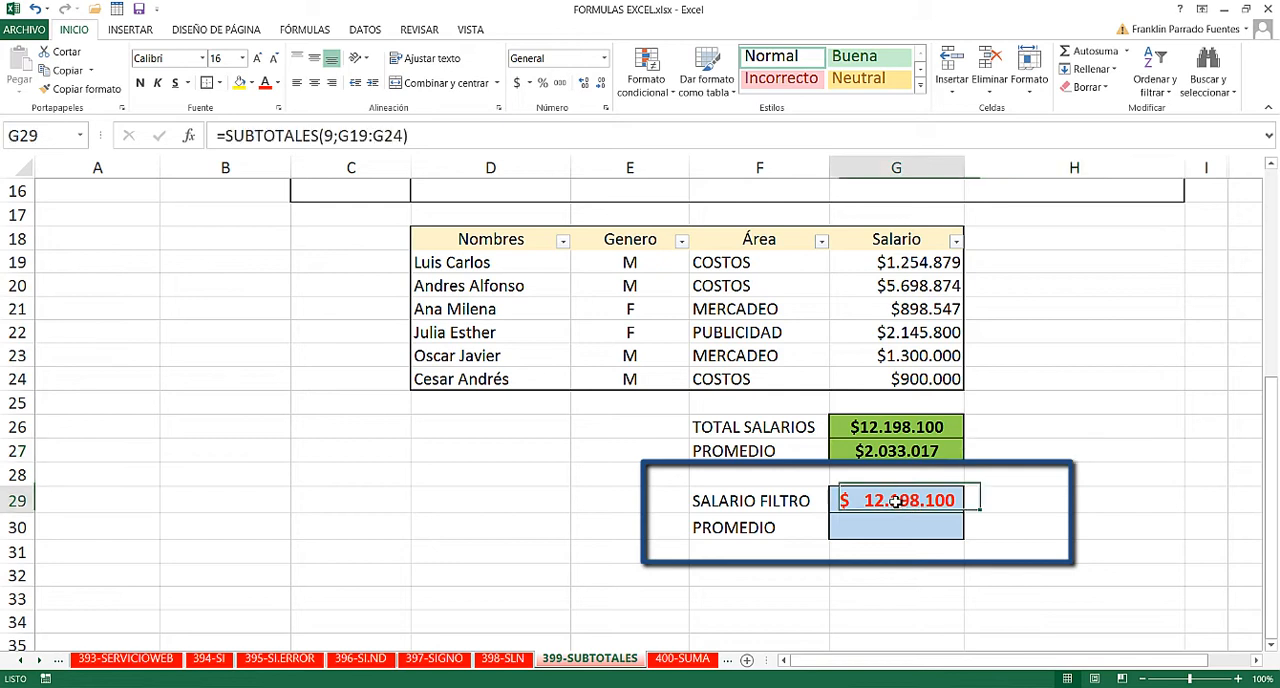
# - Filter the Genero column to show only M
pyautogui.click(681, 241)
pyautogui.click(514, 404)
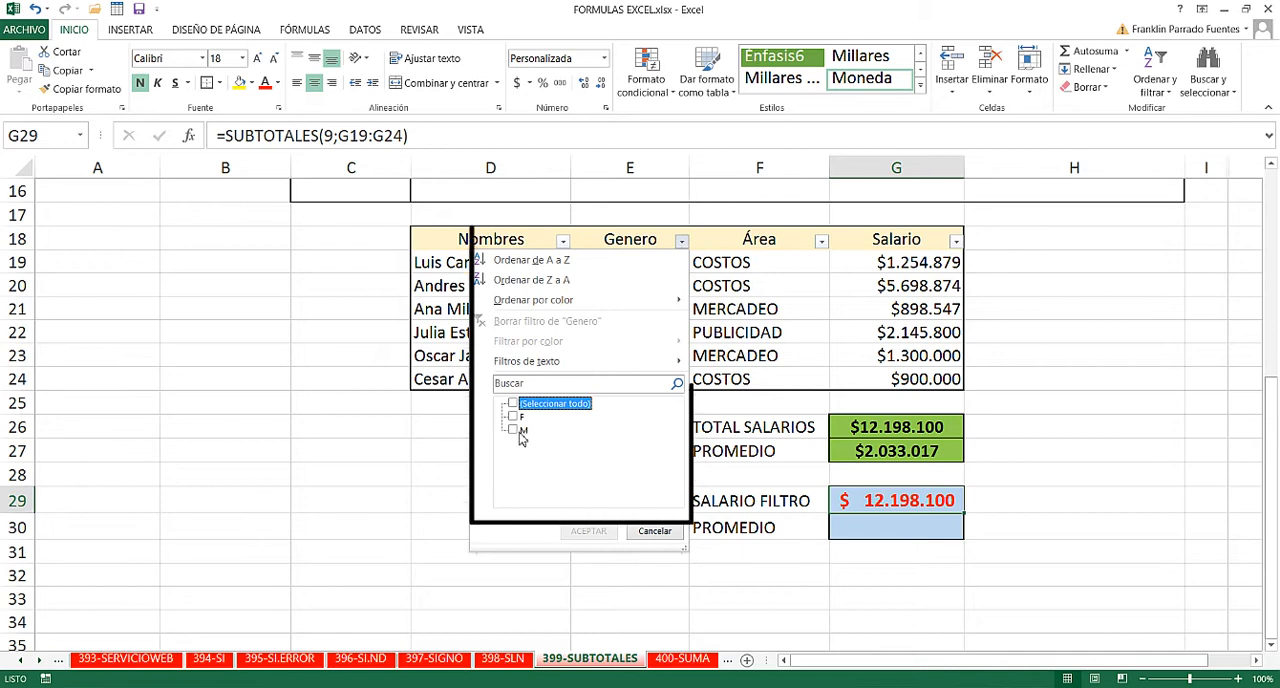
pyautogui.click(514, 430)
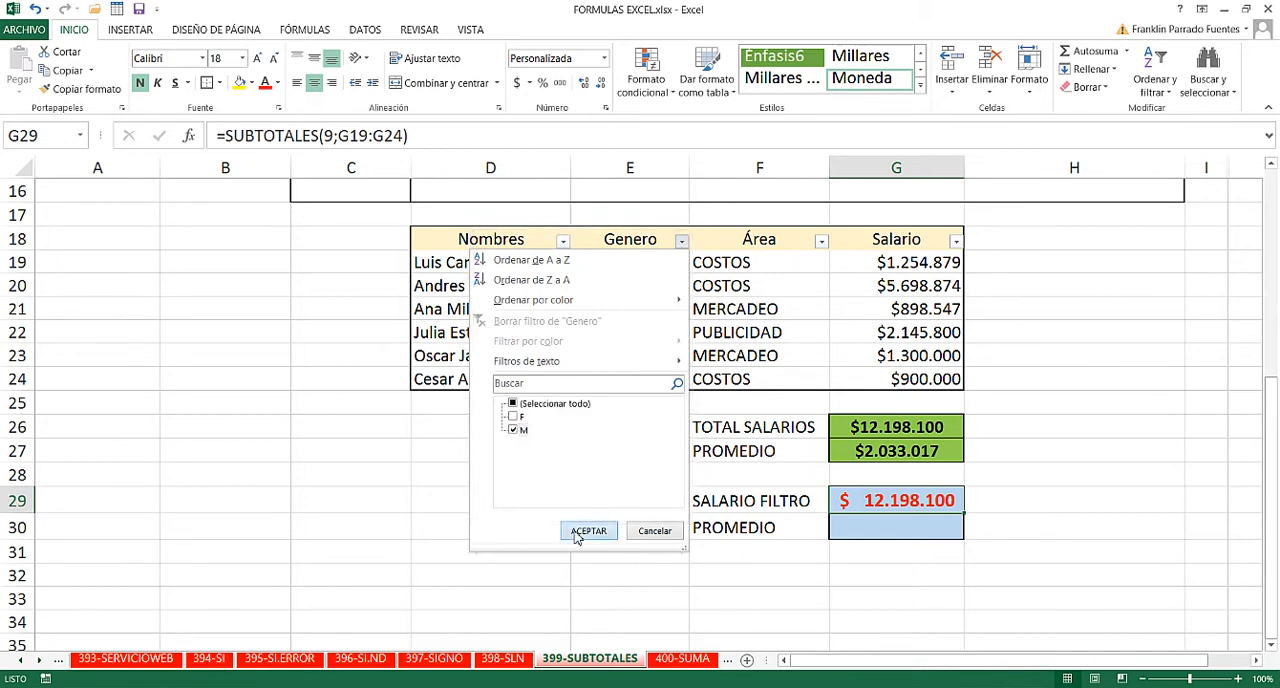
pyautogui.click(586, 531)
pyautogui.click(1108, 453)
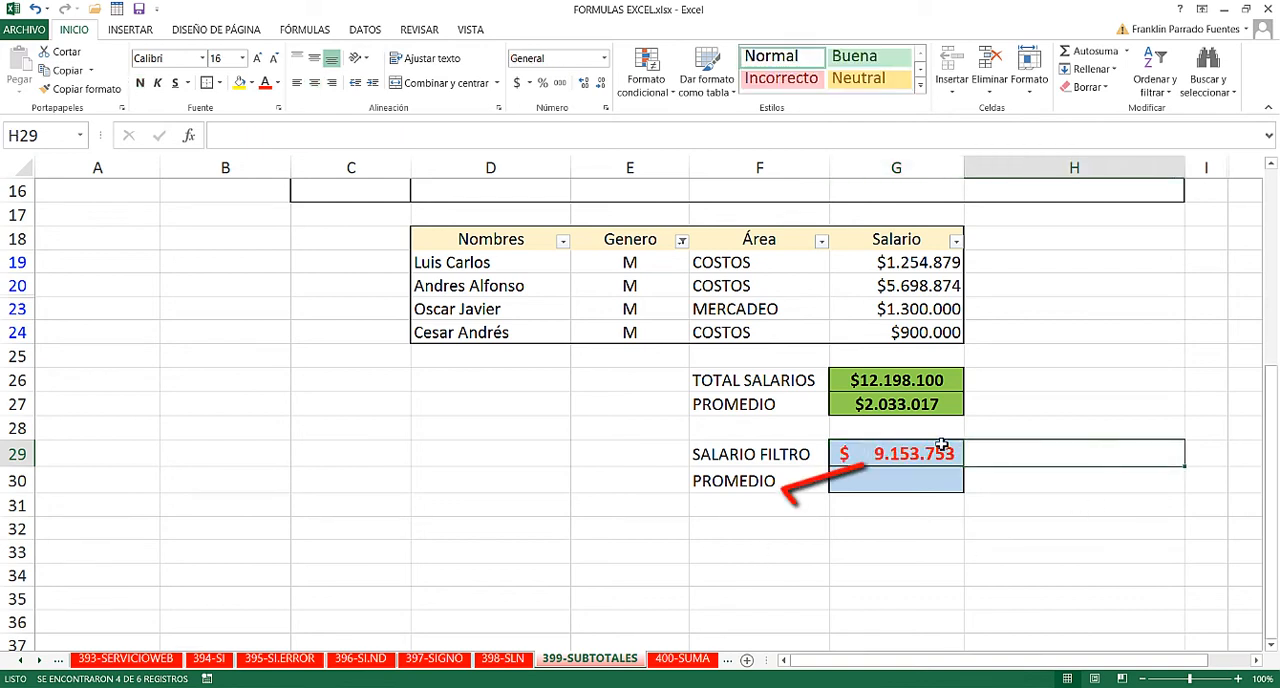
# - Compare the SALARIO FILTRO result in G29 with the visible salaries in G19:G24 and their status bar sum
pyautogui.click(890, 455)
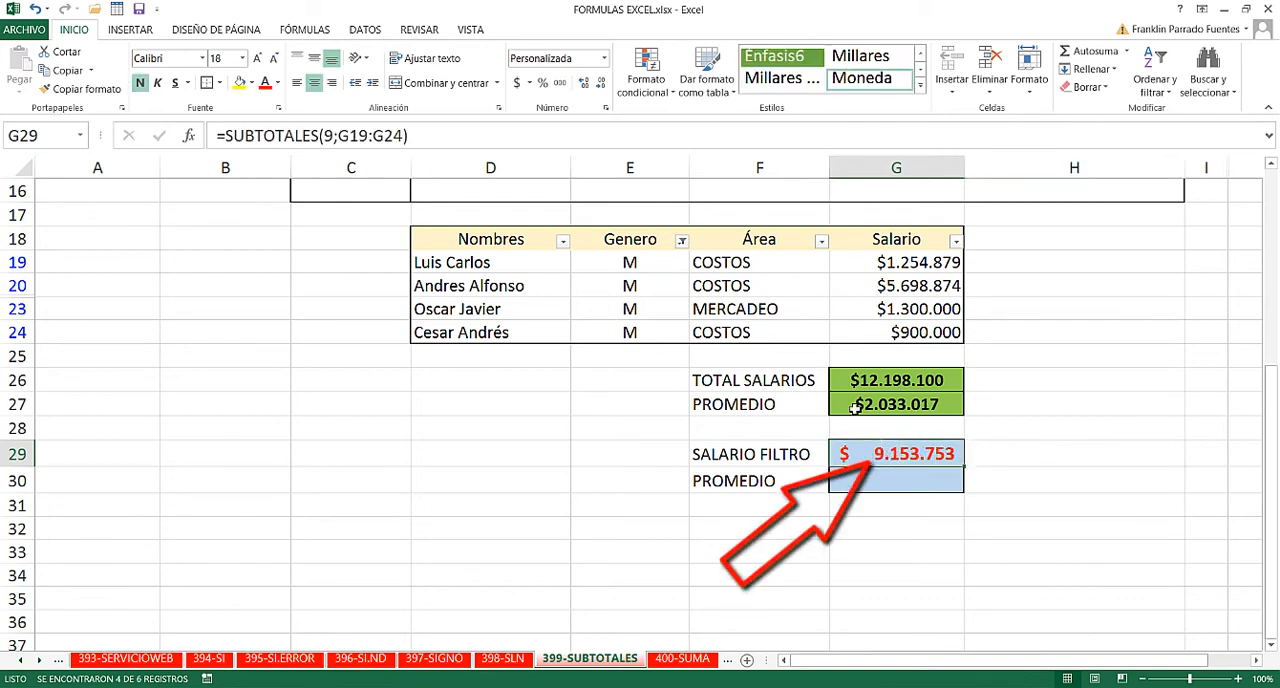
pyautogui.moveTo(905, 262); pyautogui.dragTo(894, 331)
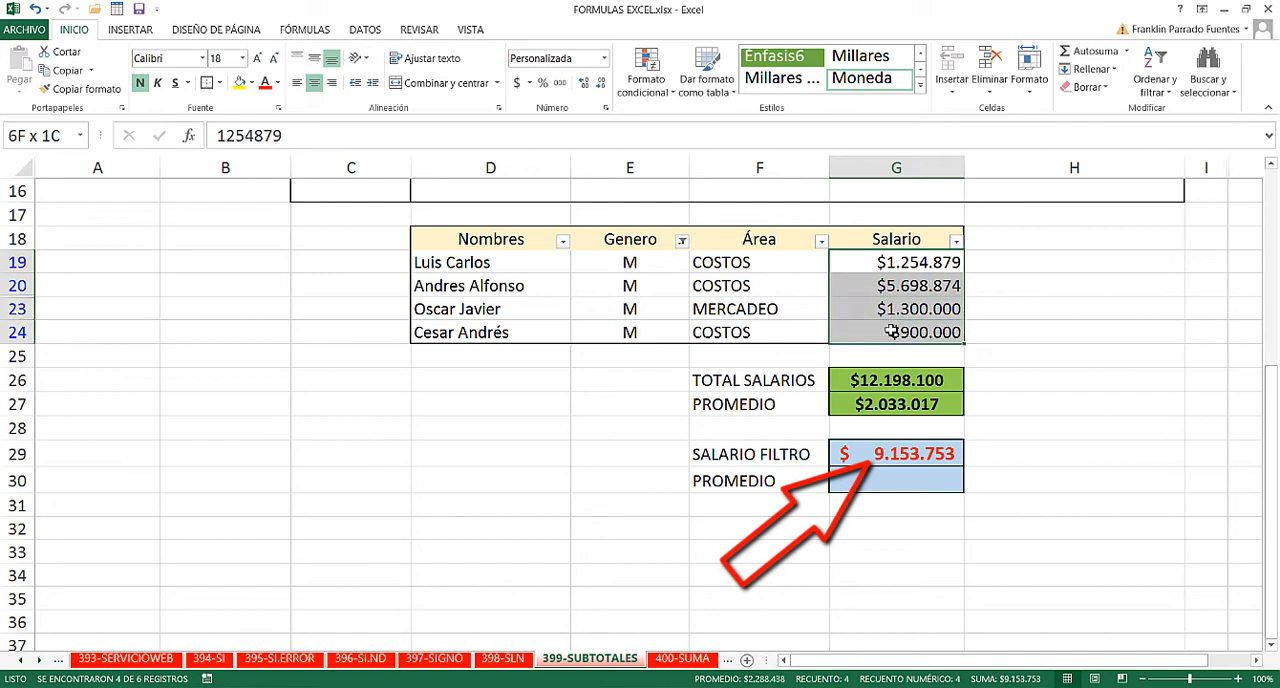
pyautogui.click(997, 330)
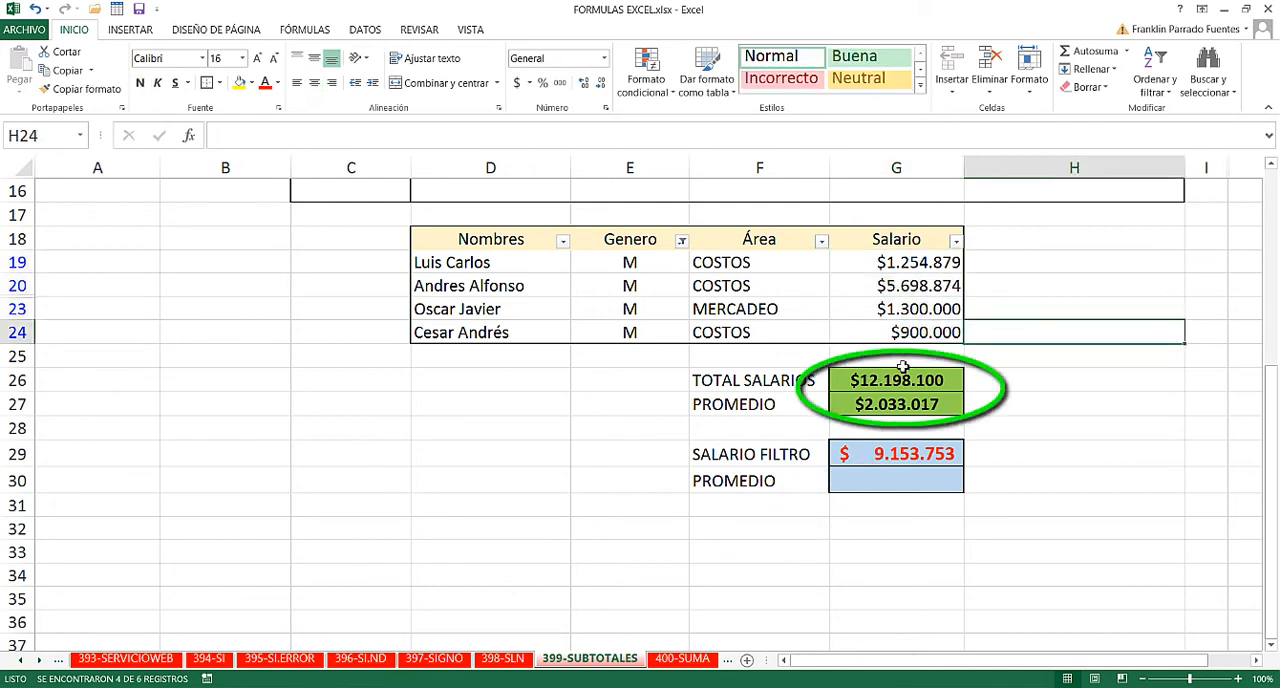
pyautogui.click(880, 455)
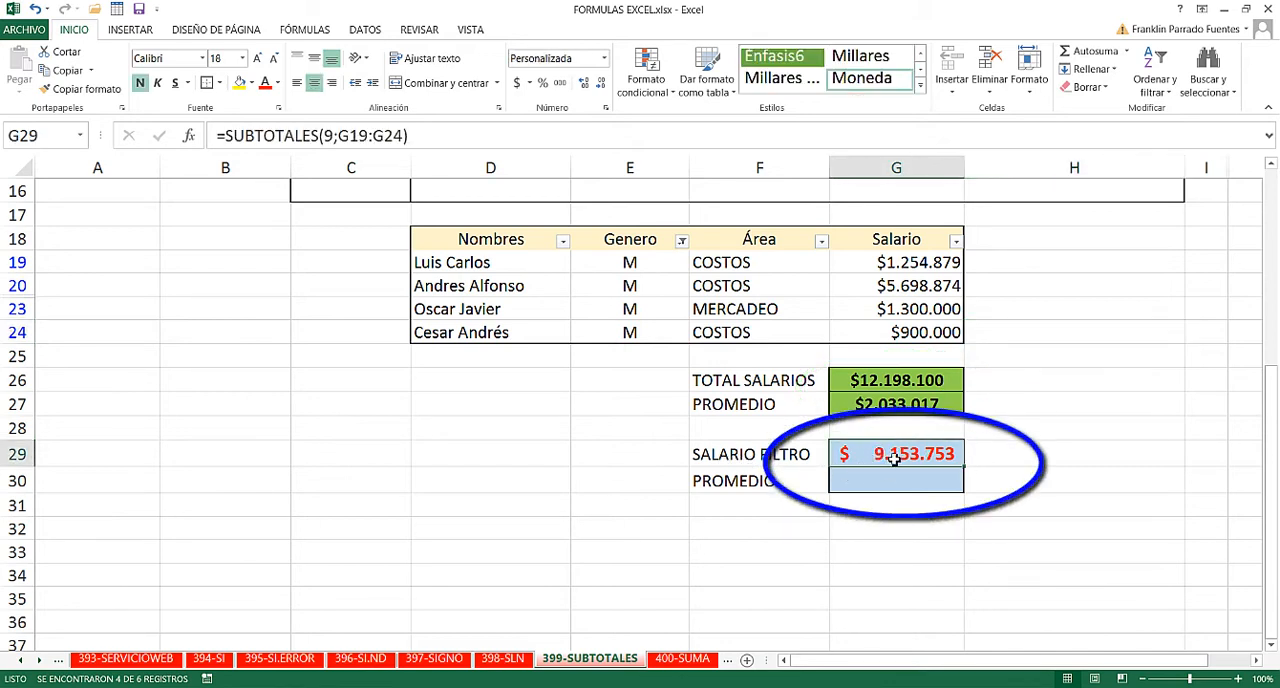
pyautogui.moveTo(878, 258); pyautogui.dragTo(877, 332)
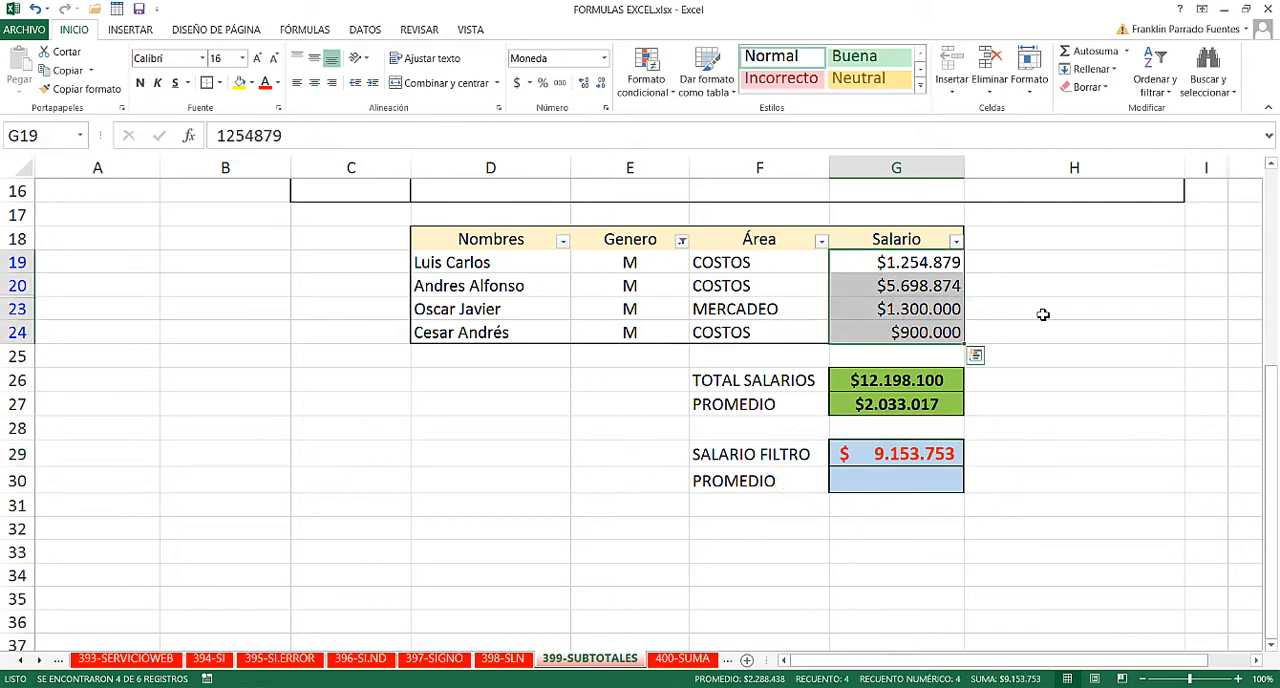
pyautogui.click(1088, 334)
# - Add the four visible salaries manually in H20 with =G19+G20+G23+G24
pyautogui.click(1058, 290)
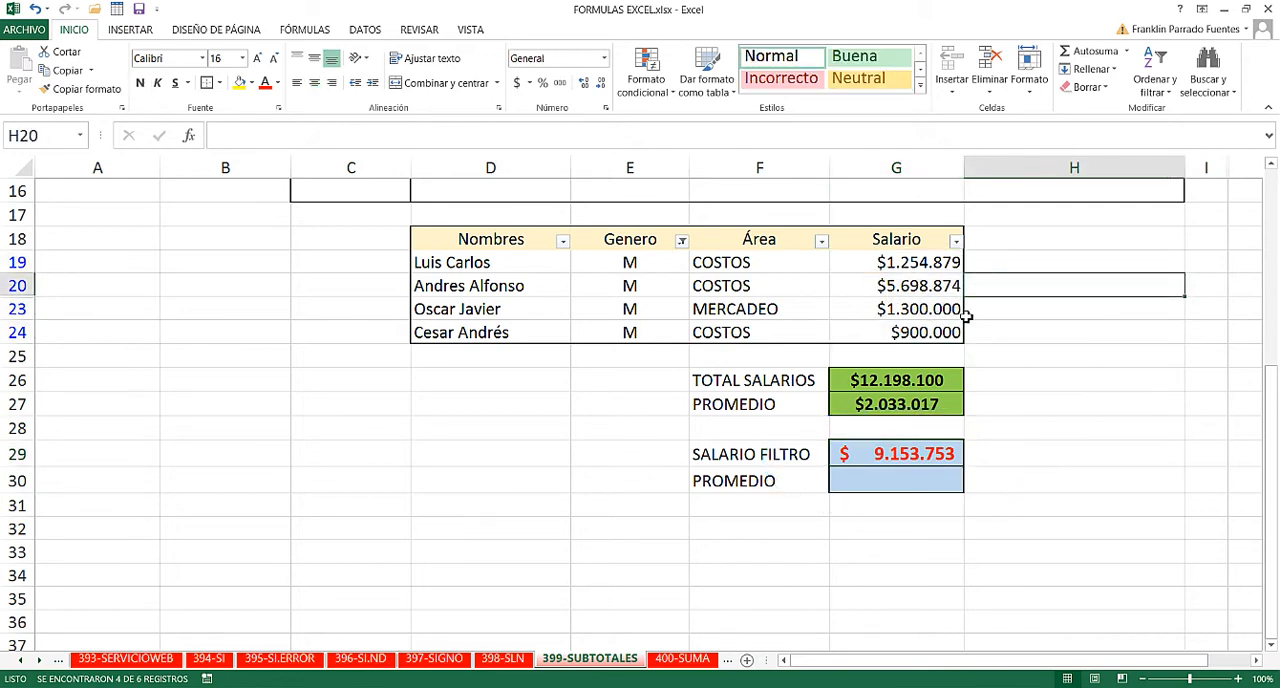
pyautogui.write('=')
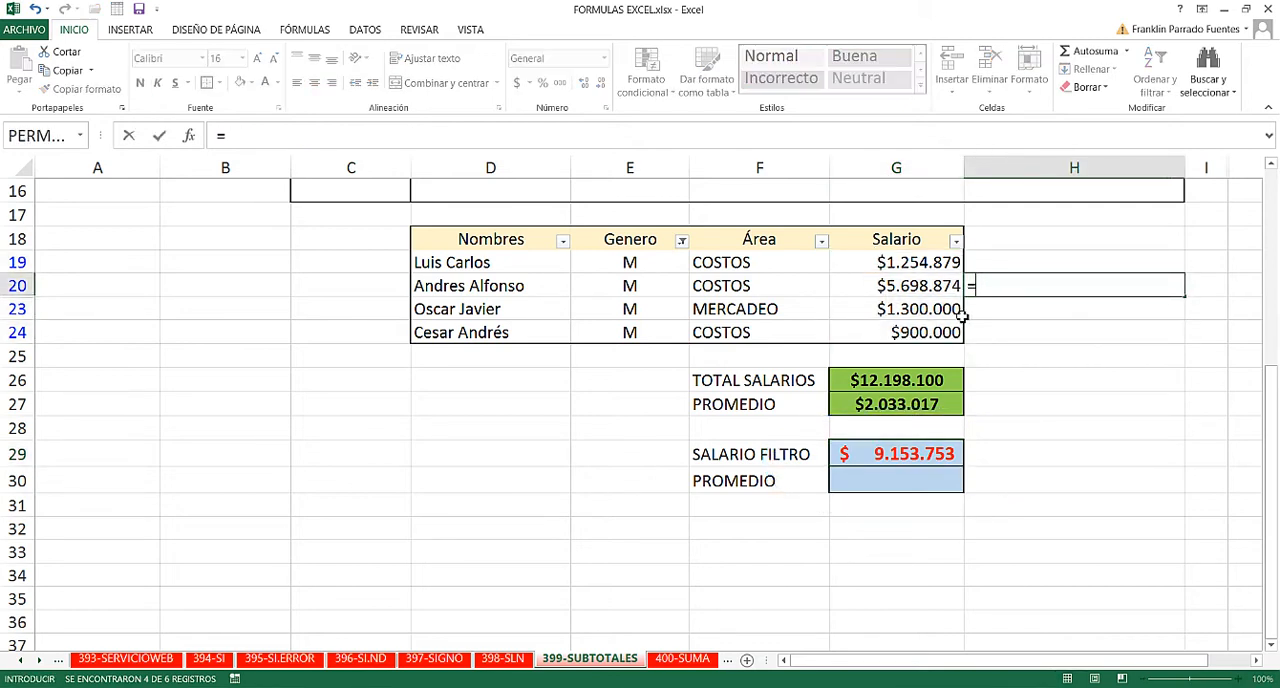
pyautogui.click(918, 262)
pyautogui.write('+')
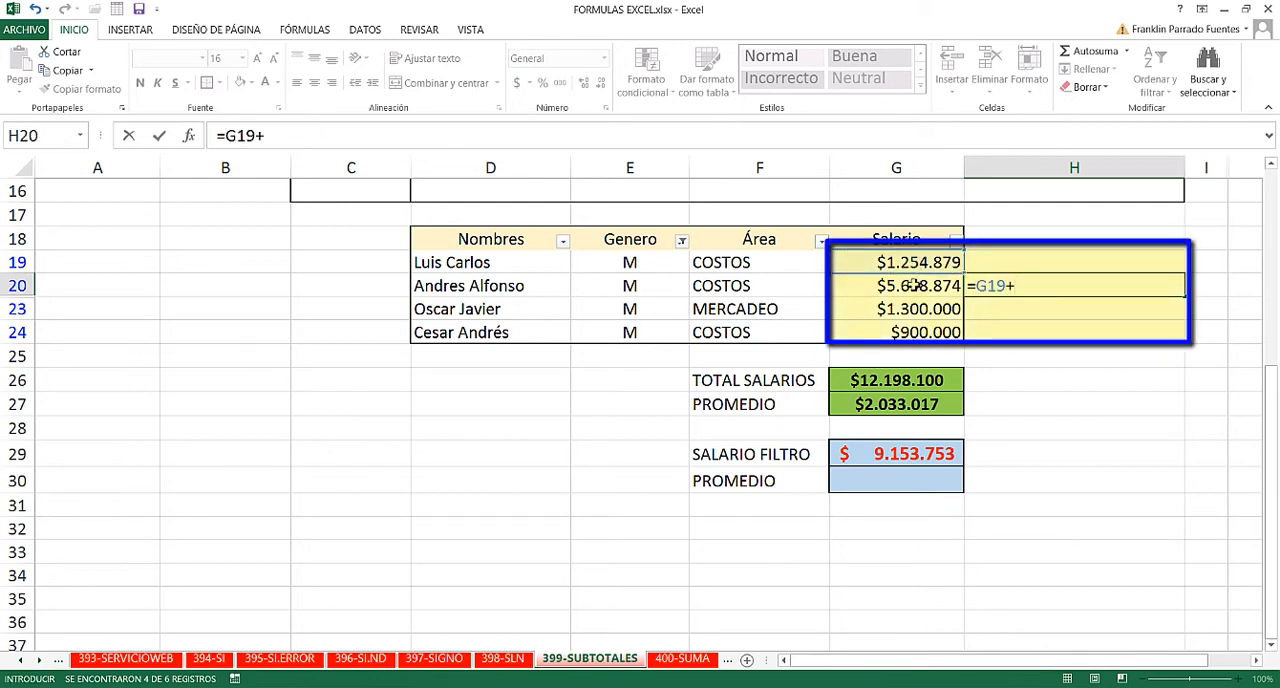
pyautogui.click(905, 287)
pyautogui.write('+')
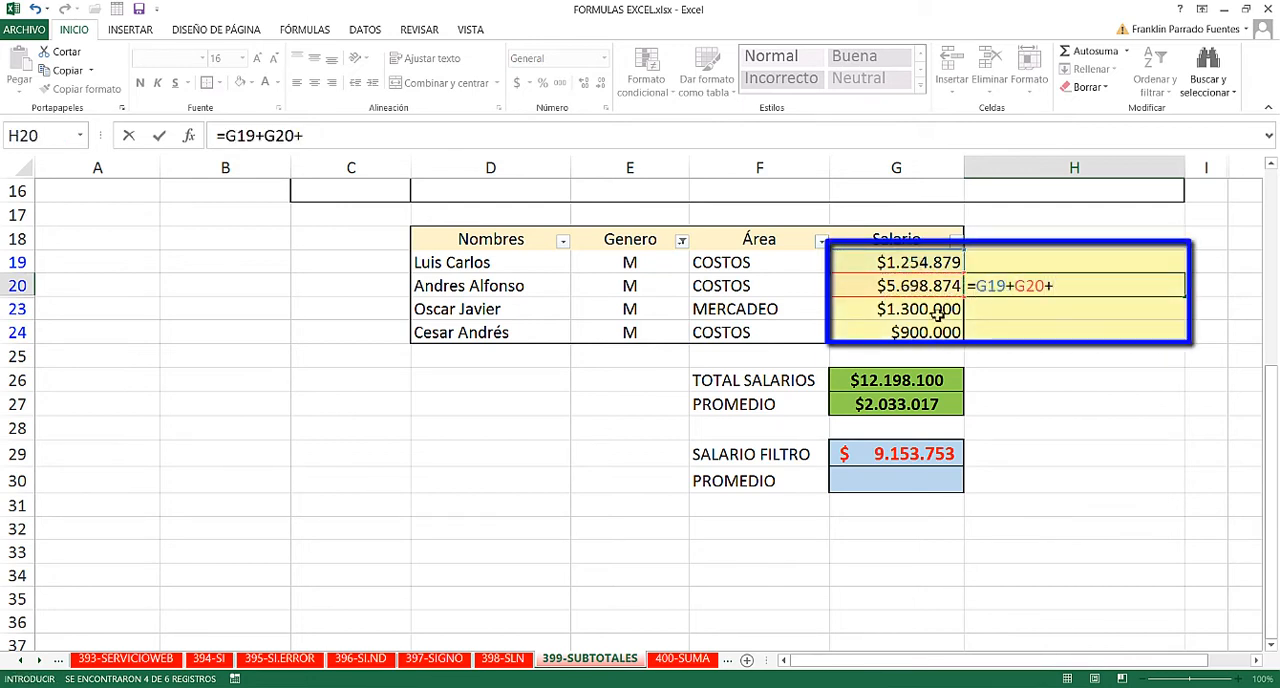
pyautogui.click(937, 313)
pyautogui.write('+')
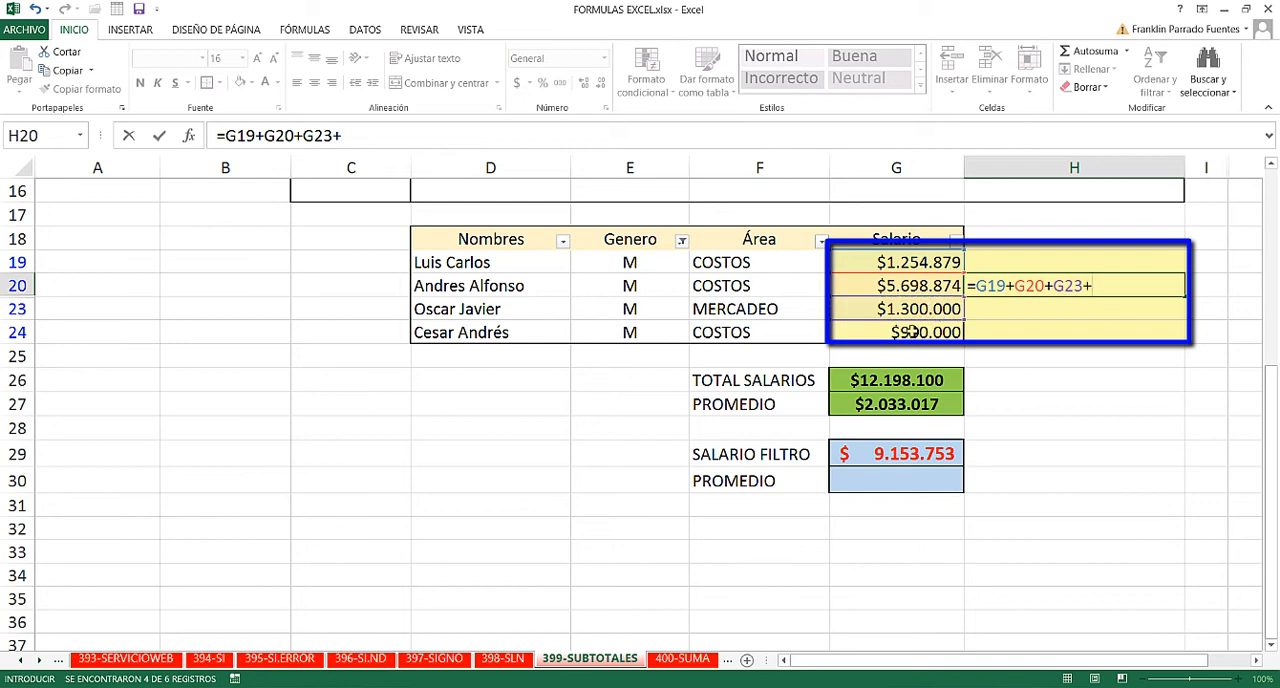
pyautogui.click(914, 331)
pyautogui.press('Return')
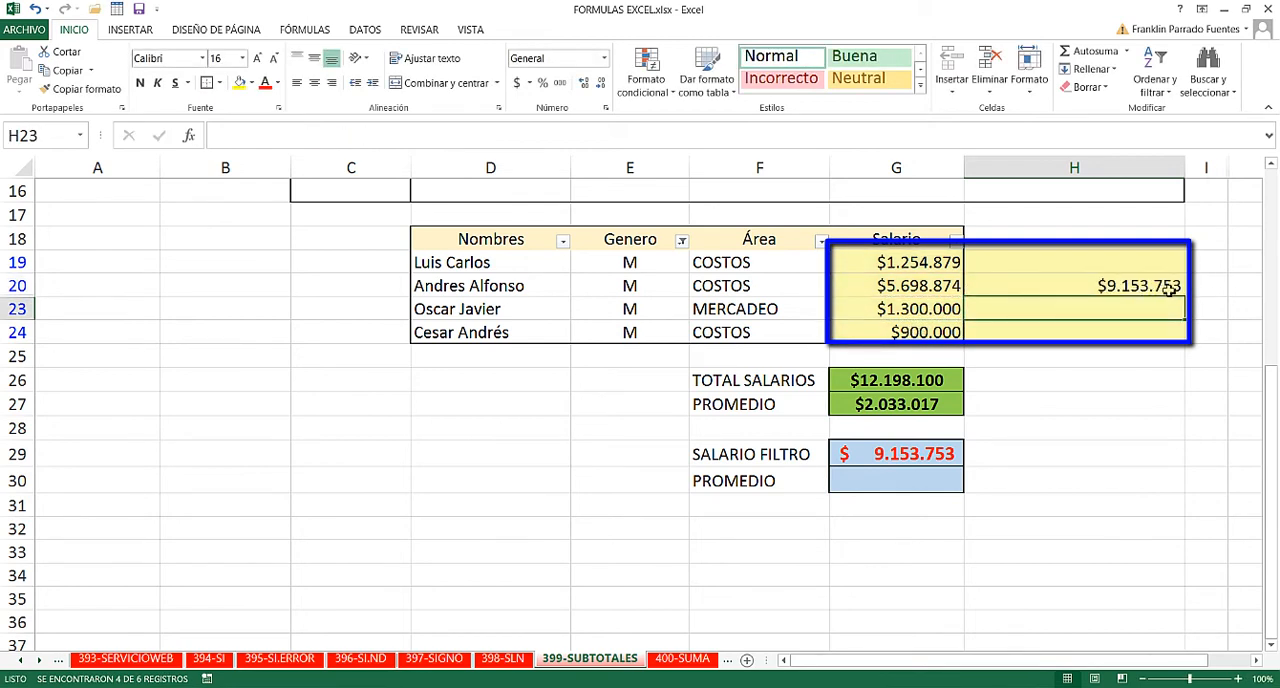
# - Compare the SALARIO FILTRO subtotal in G29 with the manual sum, and delete the manual sum from H20
pyautogui.click(914, 454)
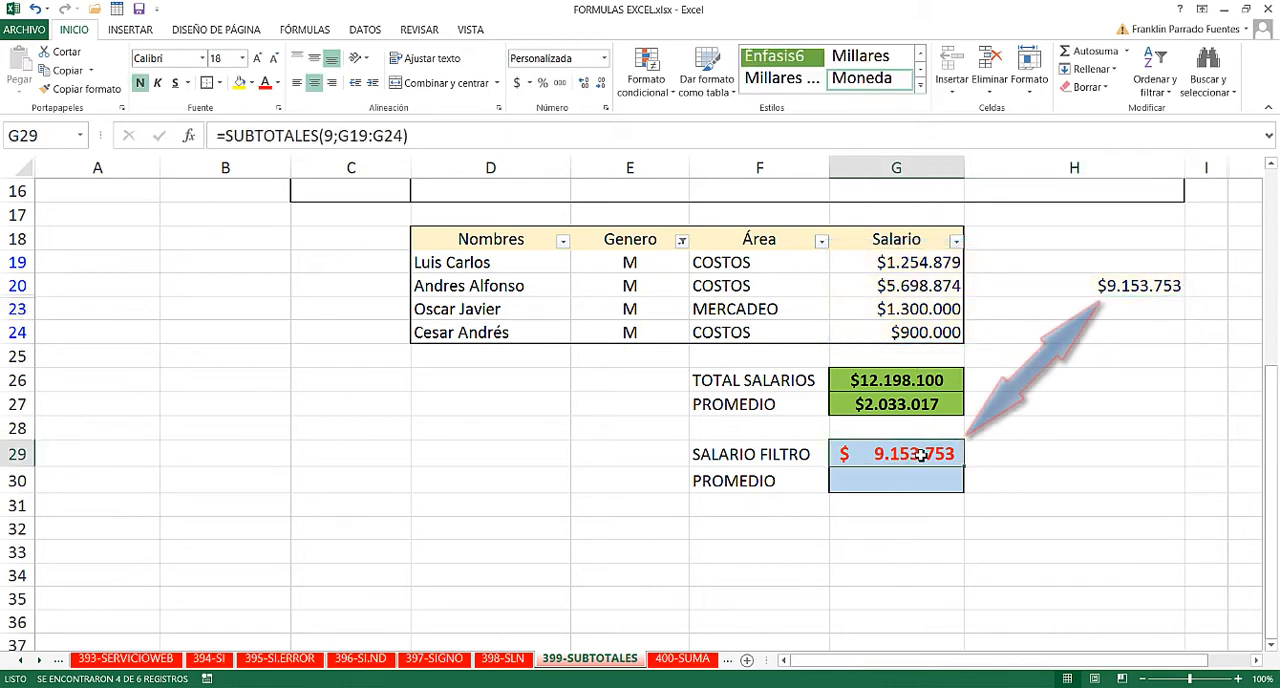
pyautogui.click(1128, 286)
pyautogui.press('Delete')
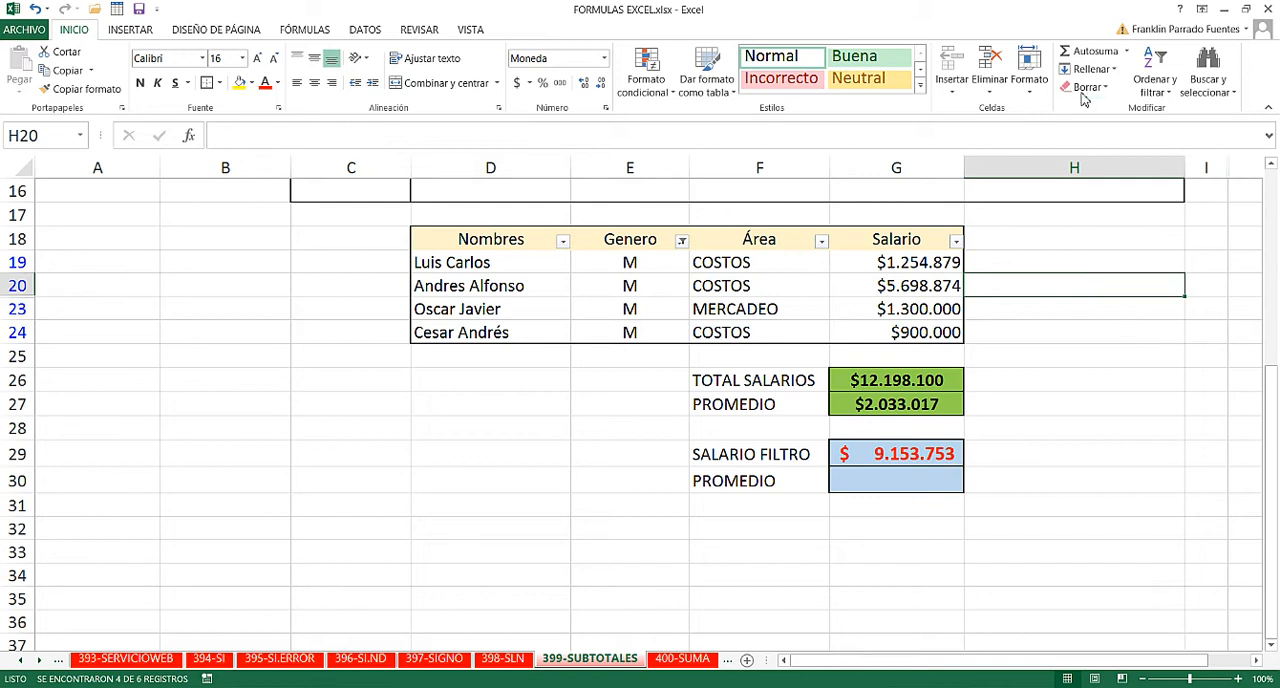
# - Clear the Genero filter so the salary table shows all its rows, and check the SALARIO FILTRO subtotal in G29
pyautogui.click(1155, 75)
pyautogui.click(1170, 191)
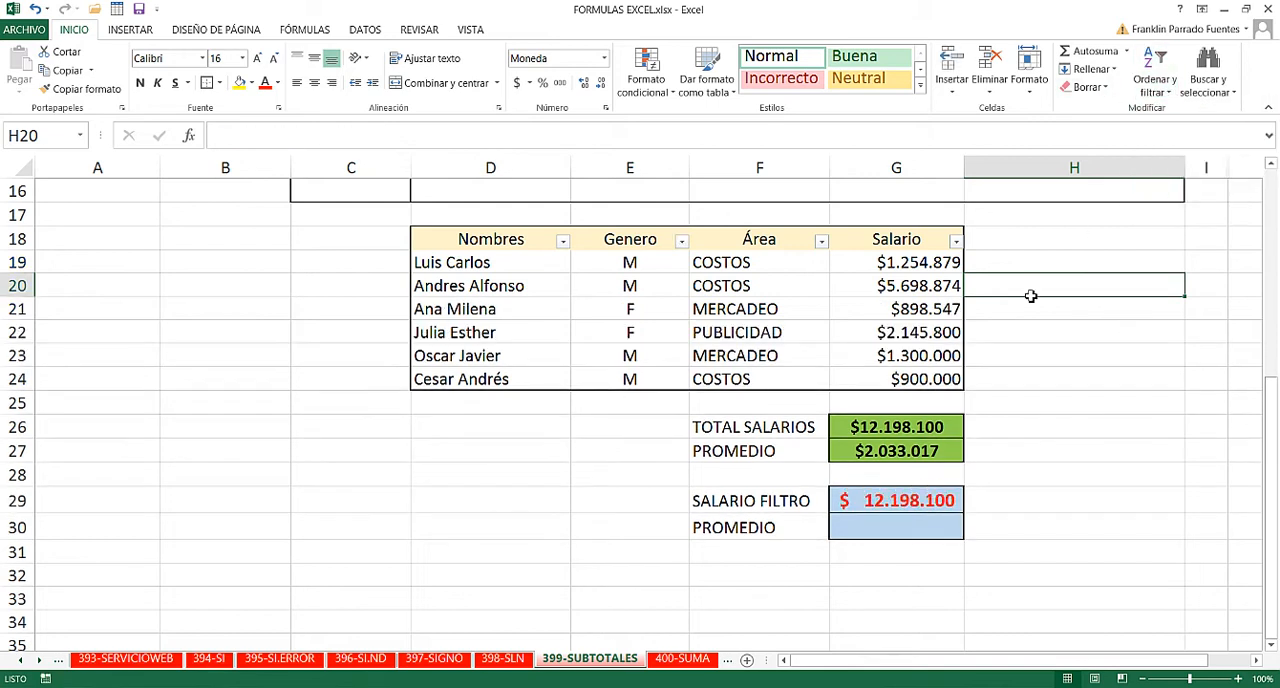
pyautogui.click(1086, 420)
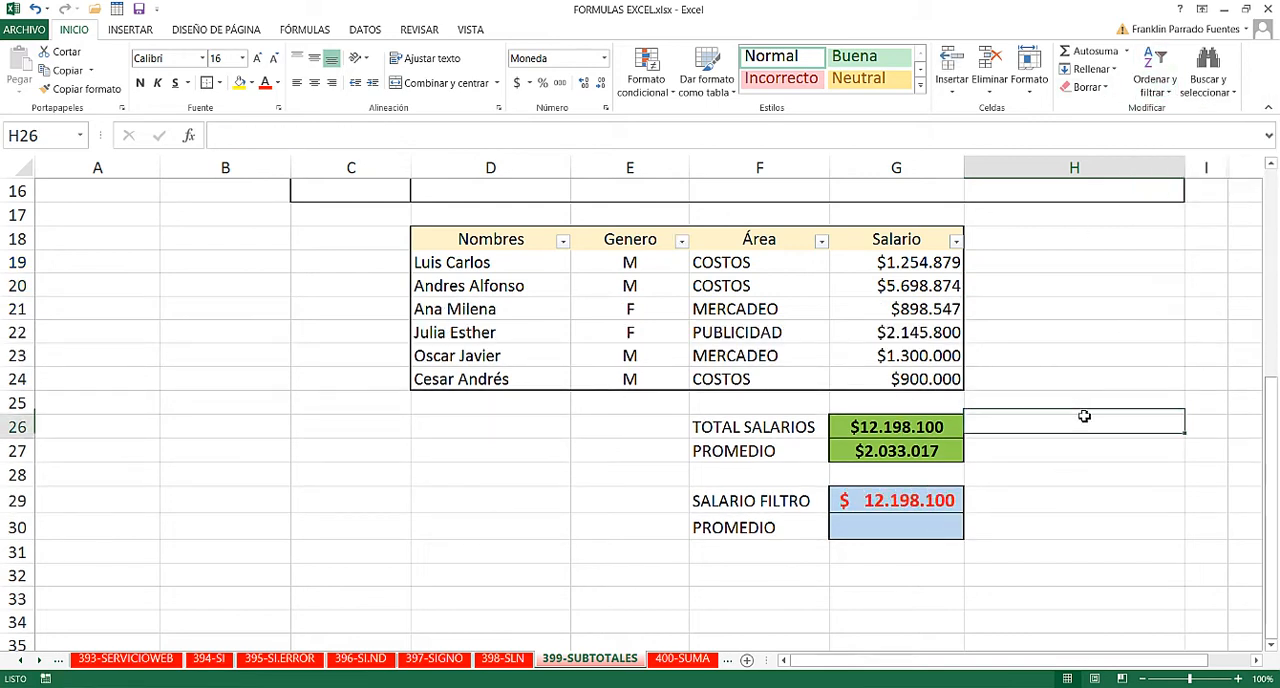
pyautogui.click(857, 502)
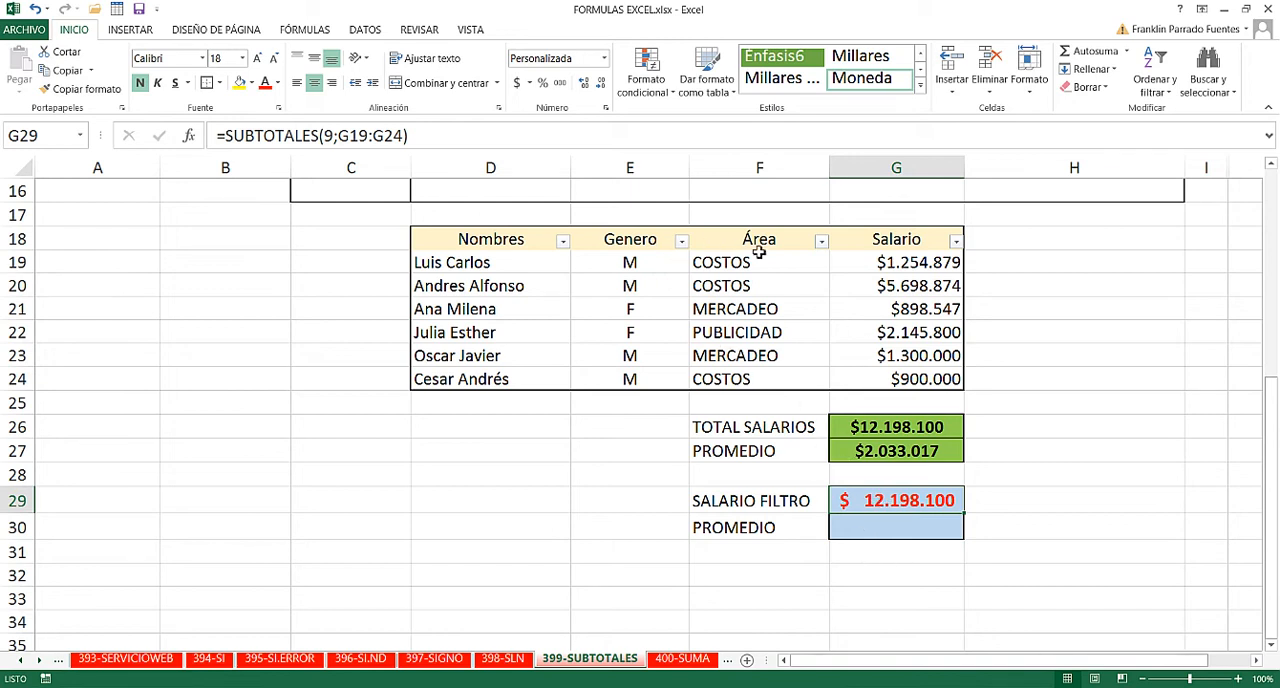
# - Filter the Área column of the salary table to show only COSTOS
pyautogui.click(821, 243)
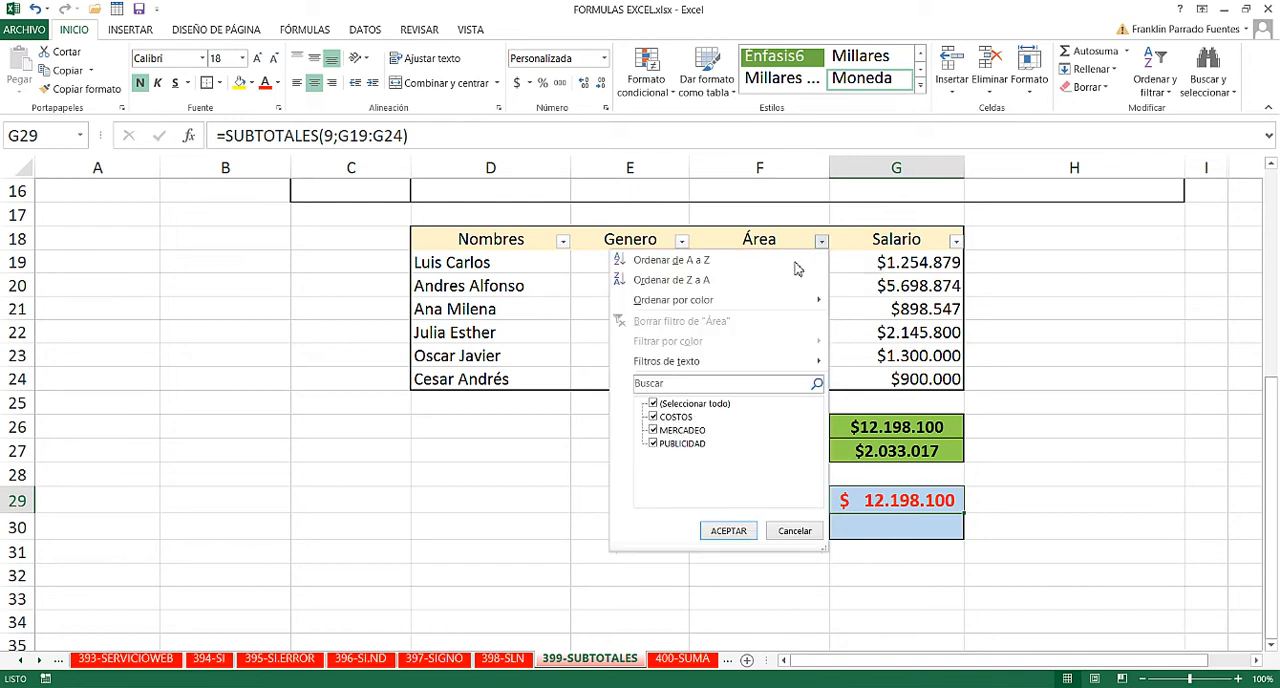
pyautogui.click(655, 404)
pyautogui.click(657, 417)
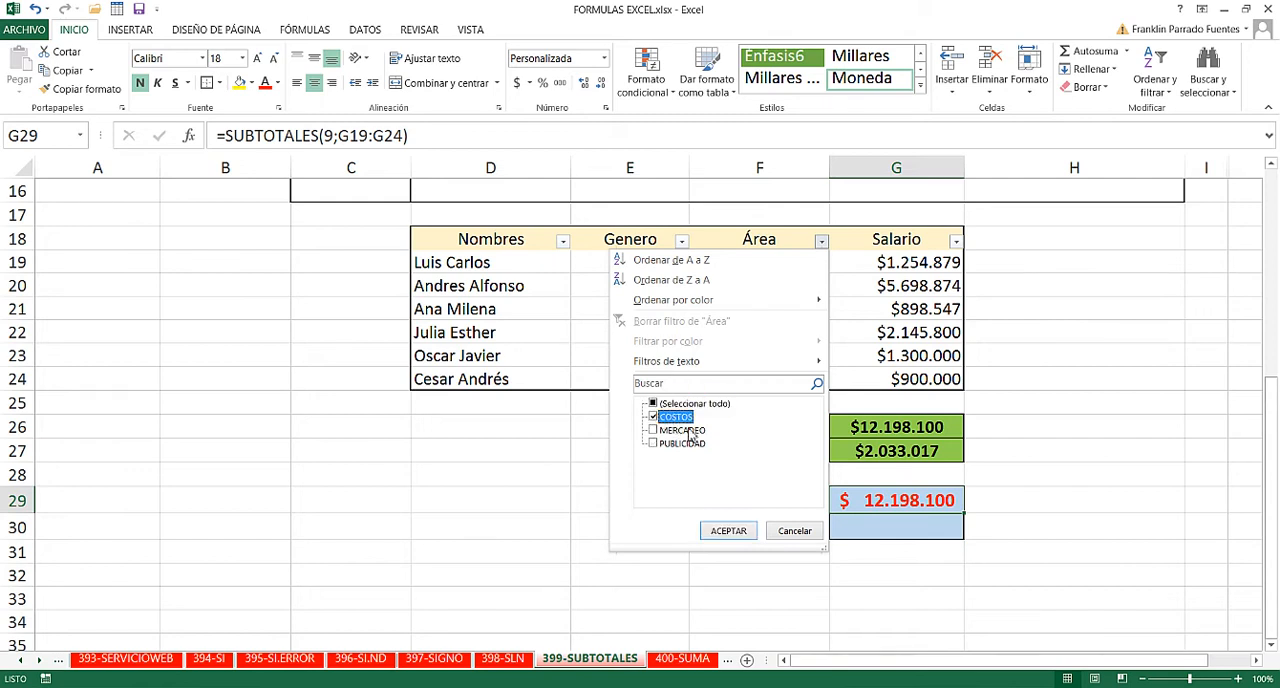
pyautogui.click(728, 530)
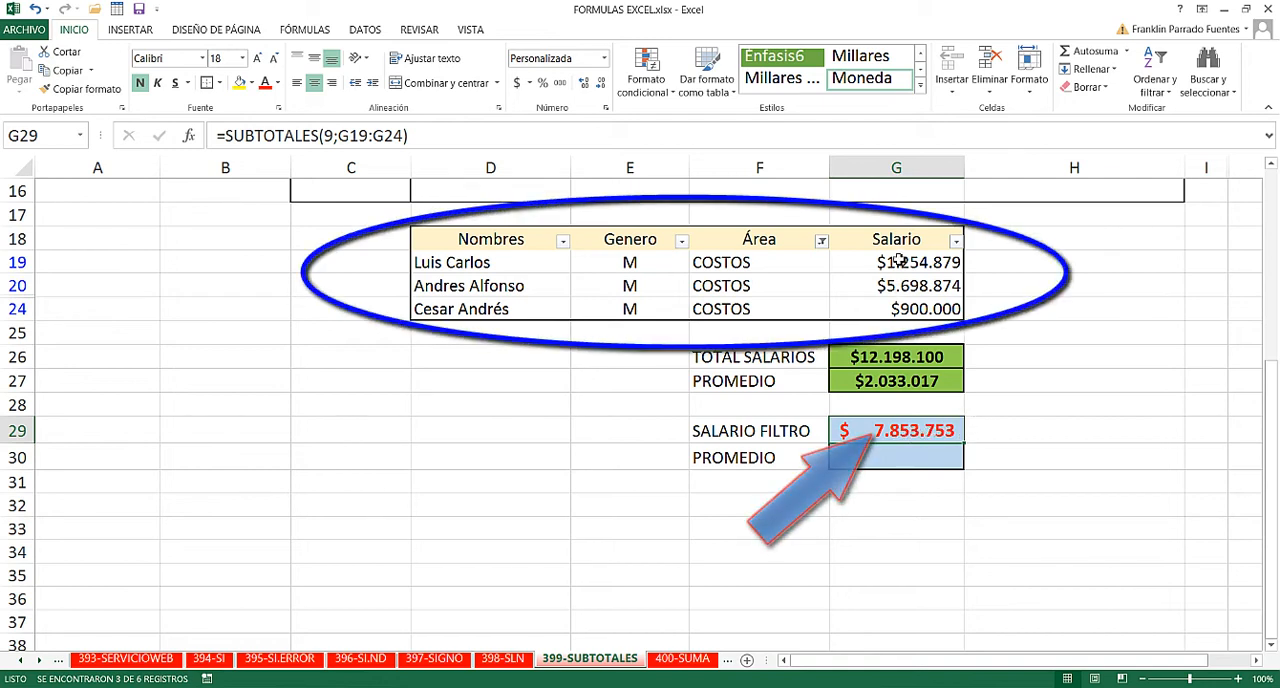
# - Clear the COSTOS filter from the Área column to restore the full salary table
pyautogui.click(1154, 74)
pyautogui.click(1148, 192)
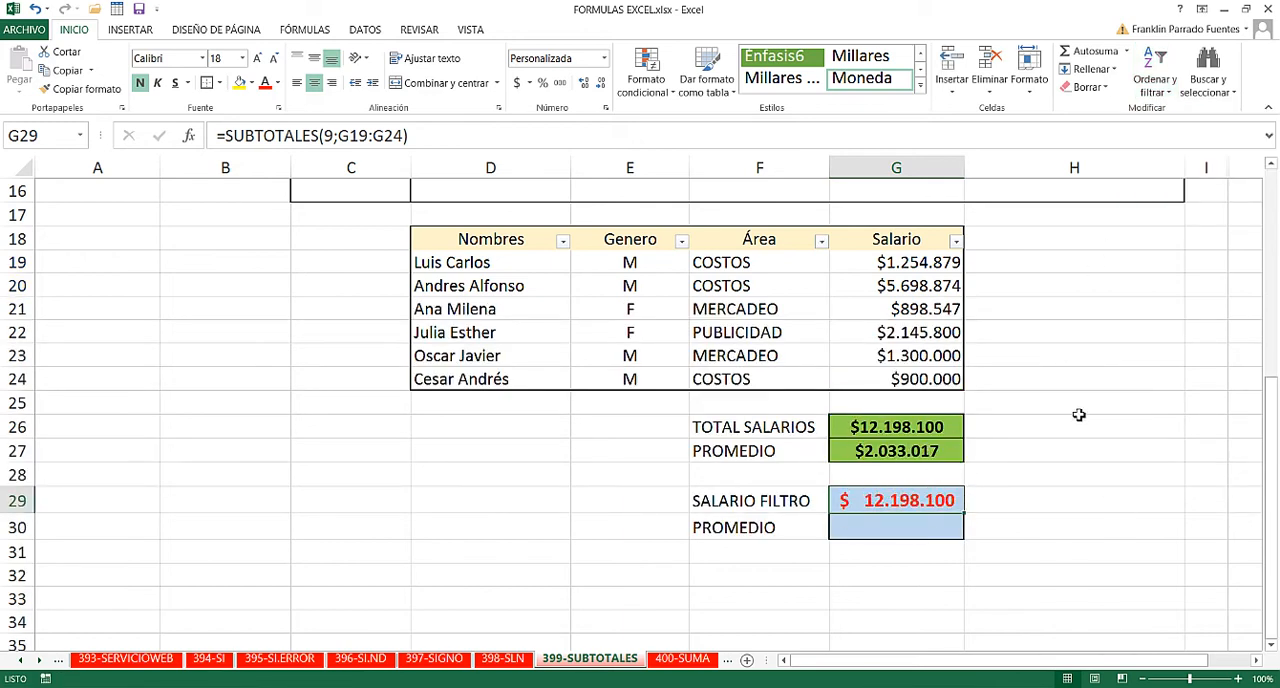
pyautogui.click(1078, 411)
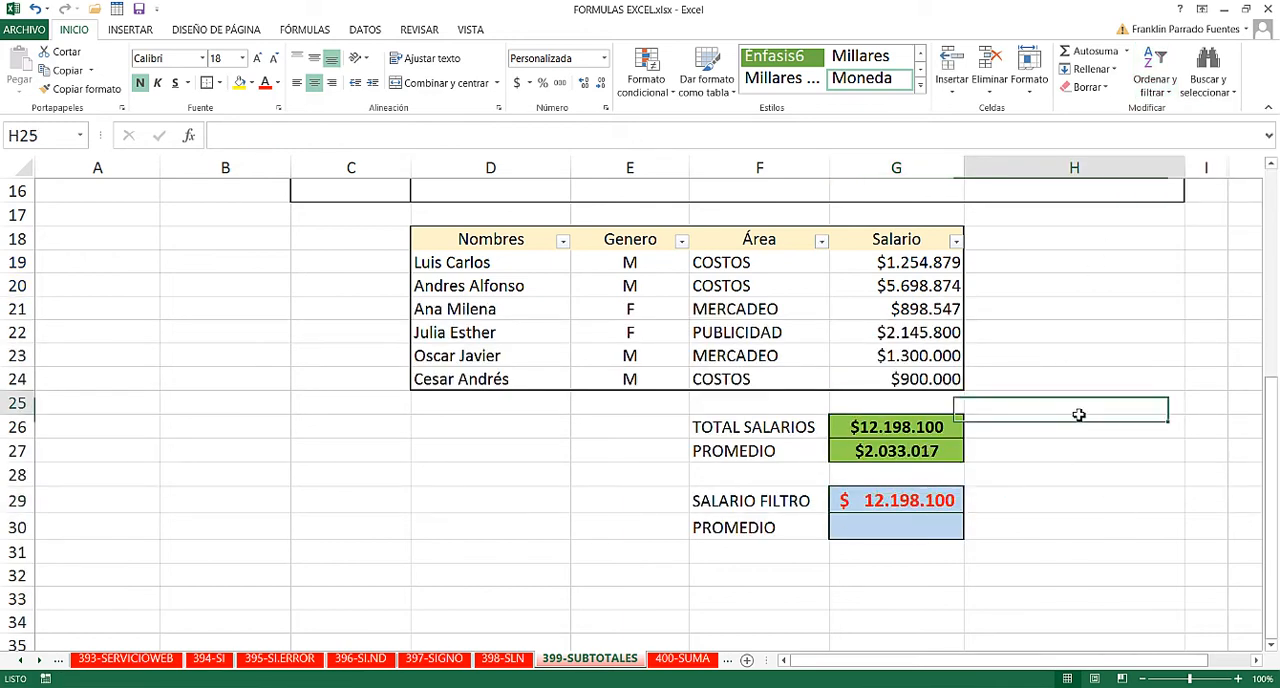
# - Calculate the filtered PROMEDIO in G30 with =SUBTOTALES(1;G19:G24), choosing 1 - PROMEDIO as the function number
pyautogui.click(907, 530)
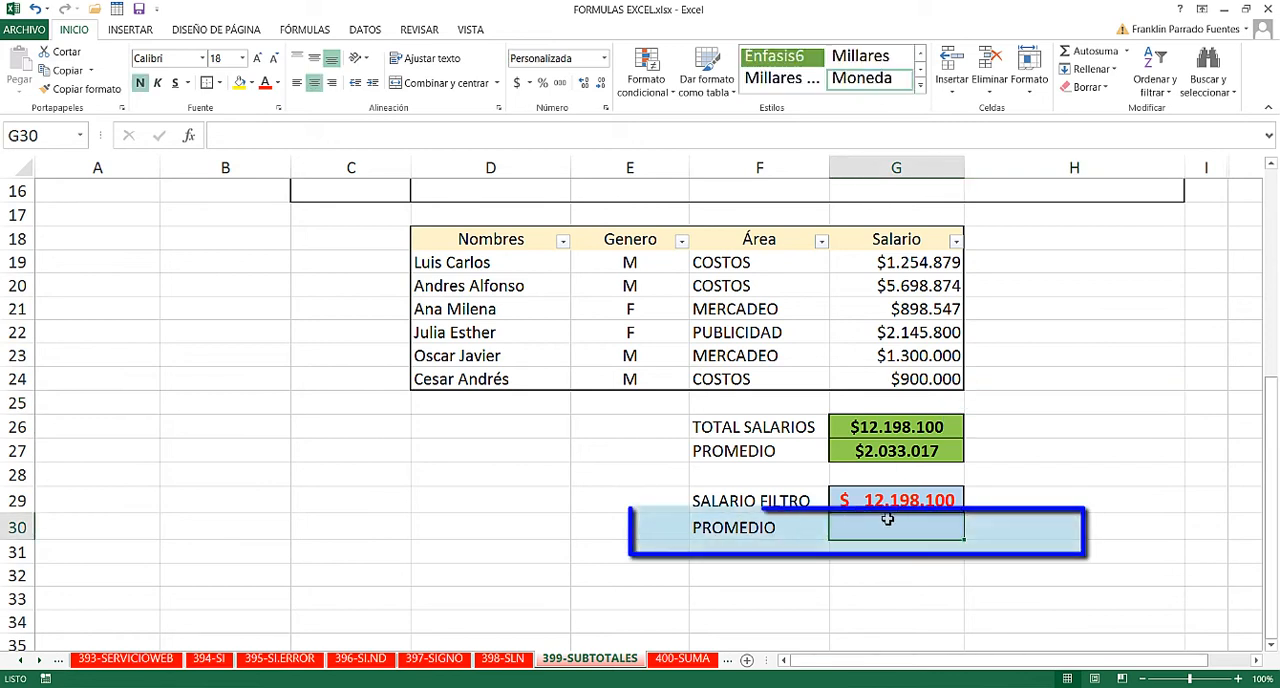
pyautogui.write('=')
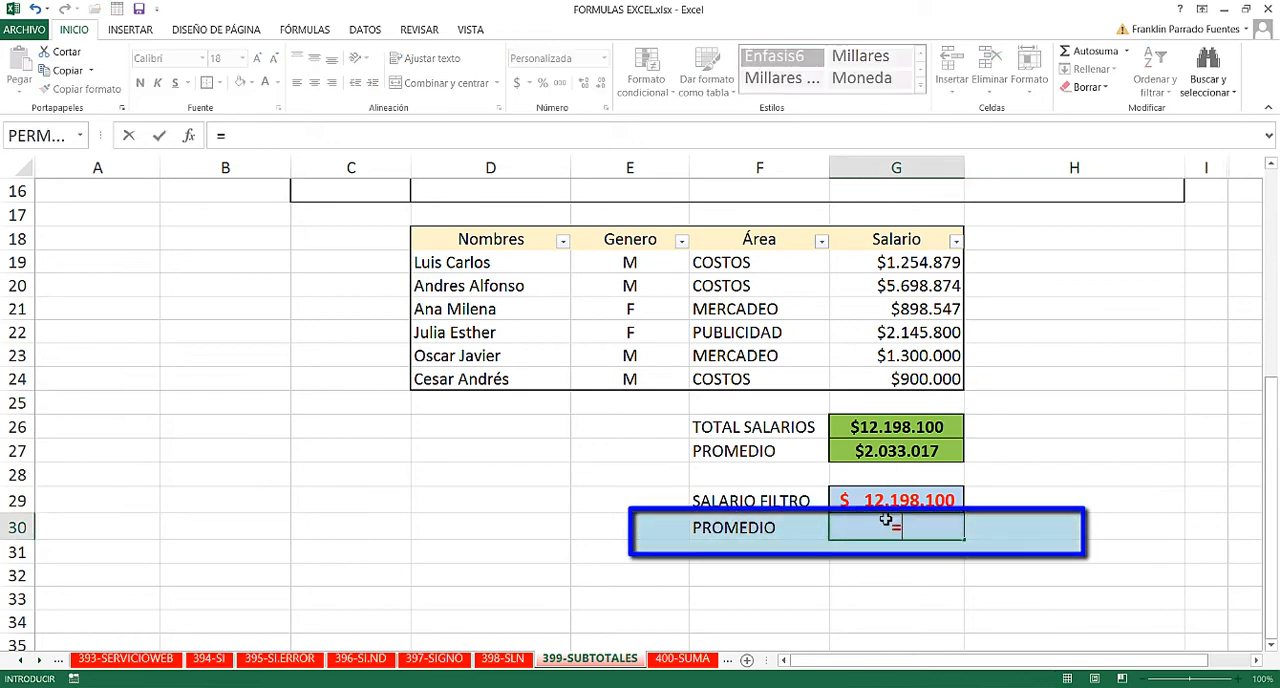
pyautogui.write('SUBT')
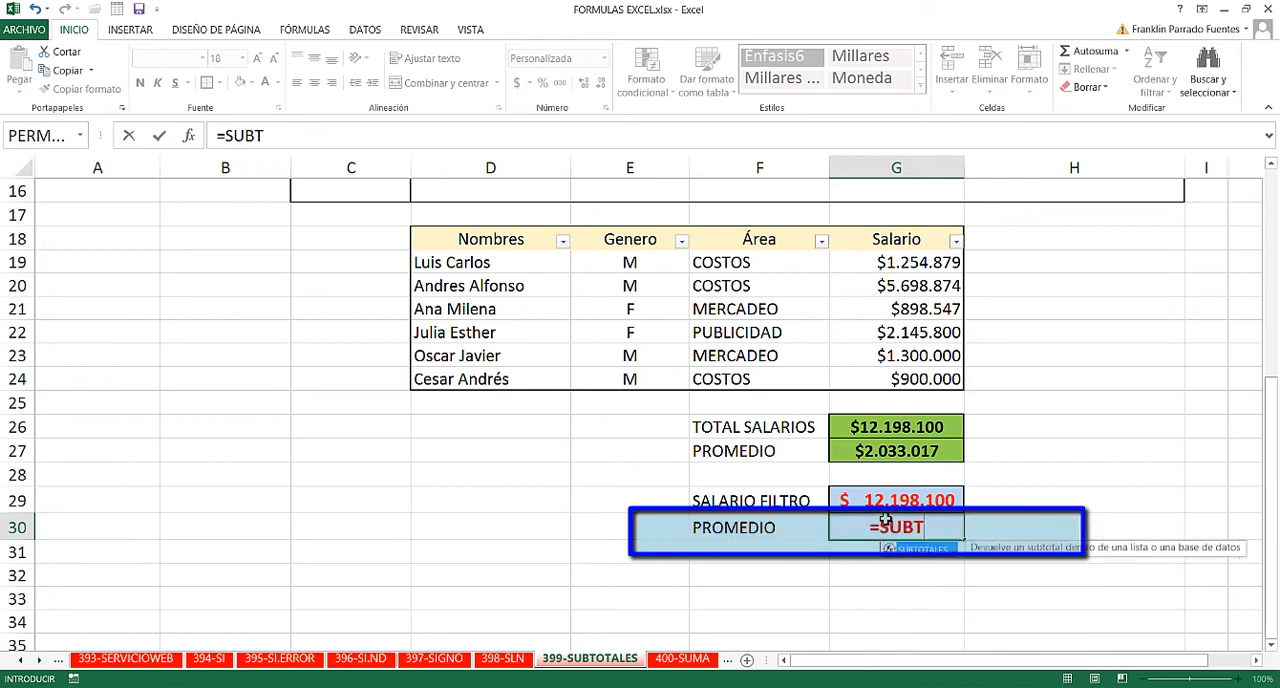
pyautogui.press('Tab')
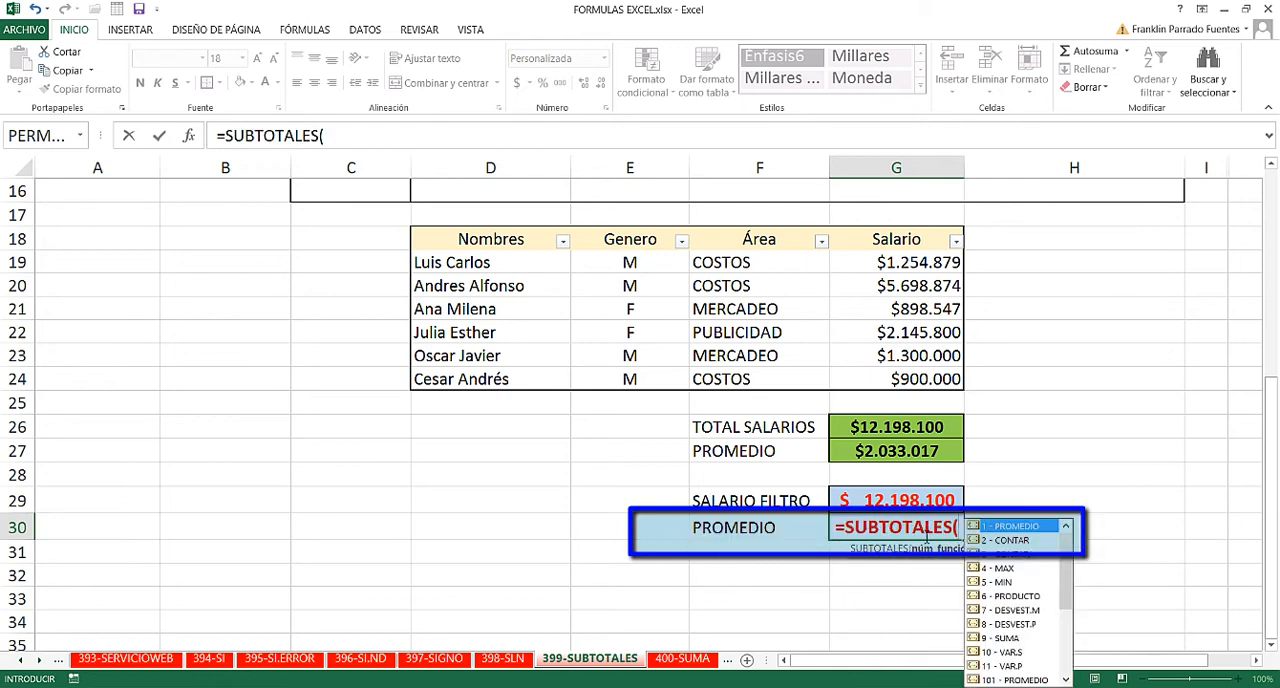
pyautogui.doubleClick(1013, 527)
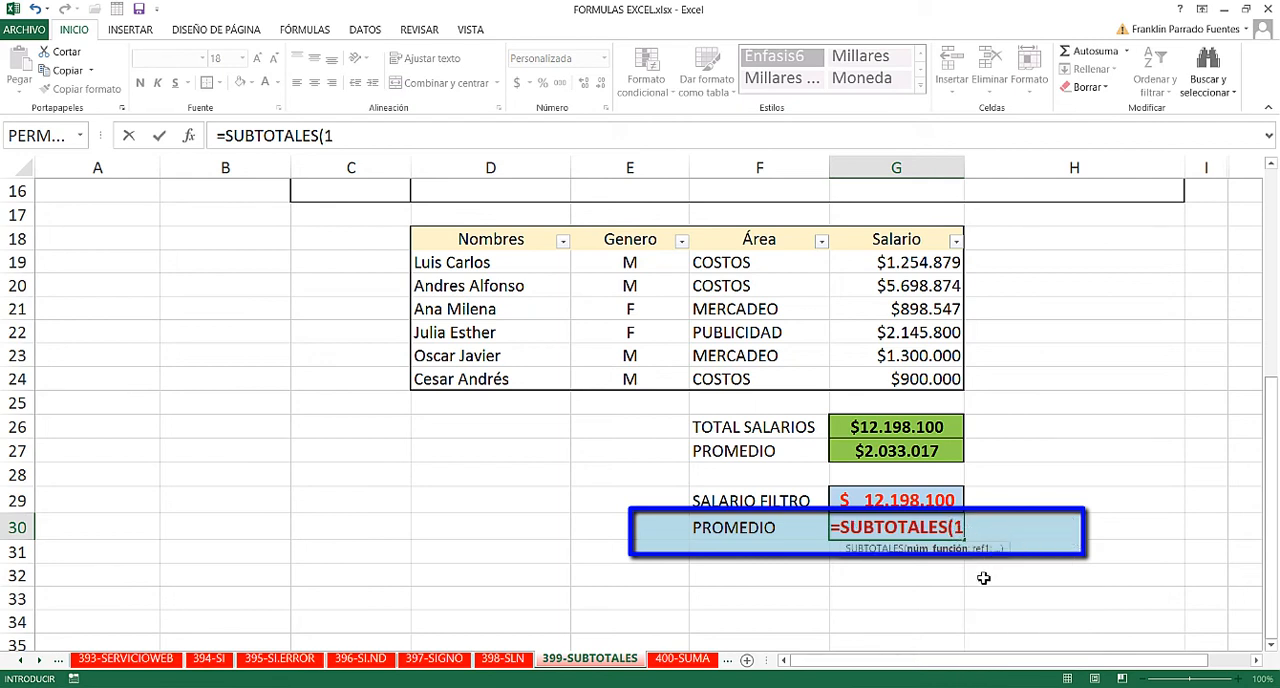
pyautogui.write(';')
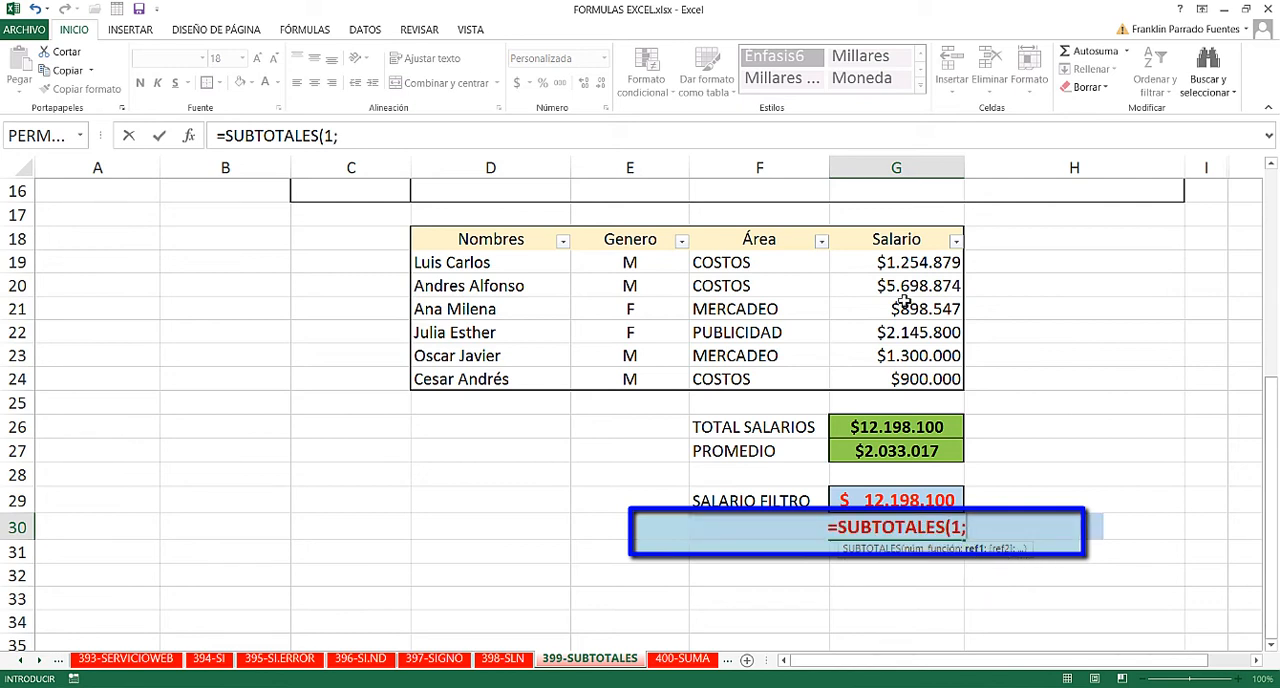
pyautogui.moveTo(888, 262); pyautogui.dragTo(897, 378)
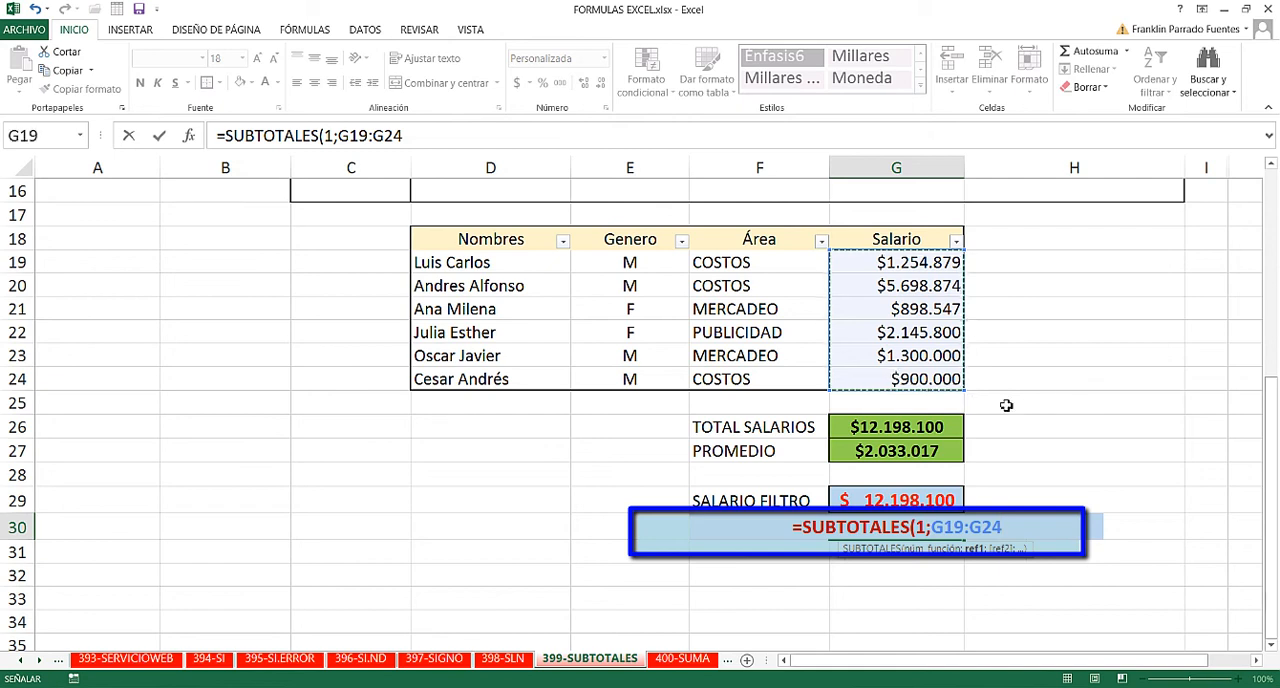
pyautogui.write(')')
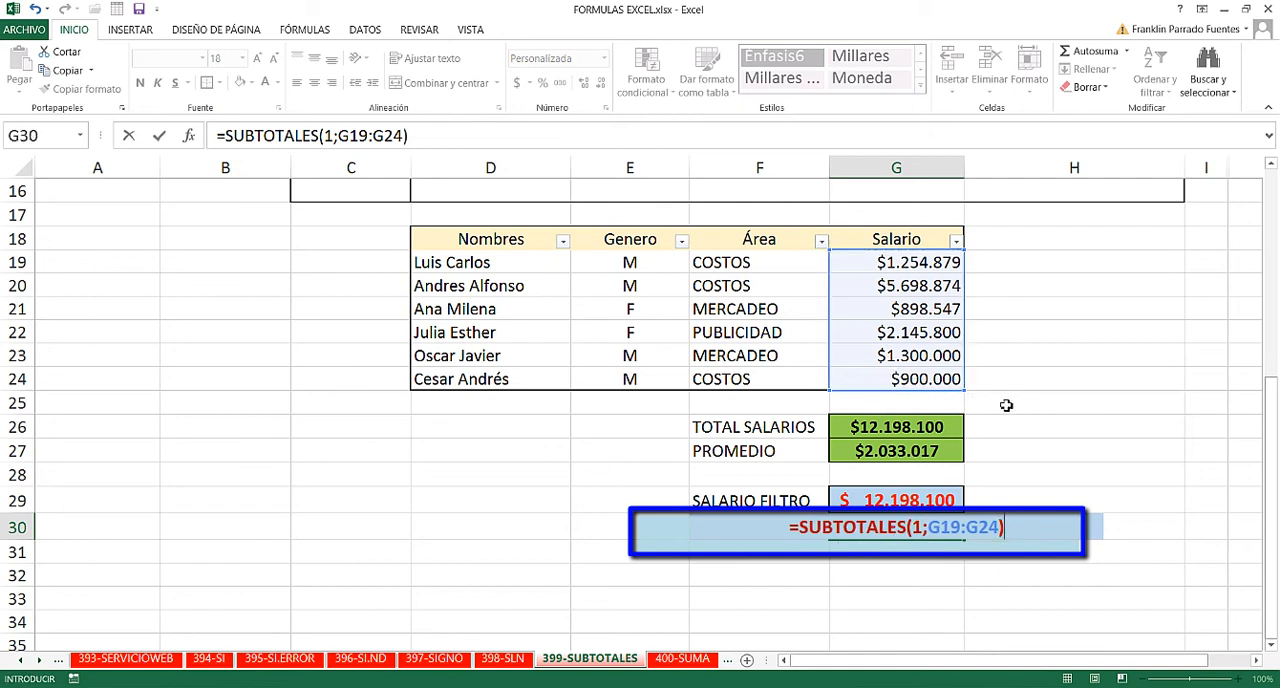
pyautogui.press('Return')
pyautogui.click(1060, 506)
pyautogui.click(912, 534)
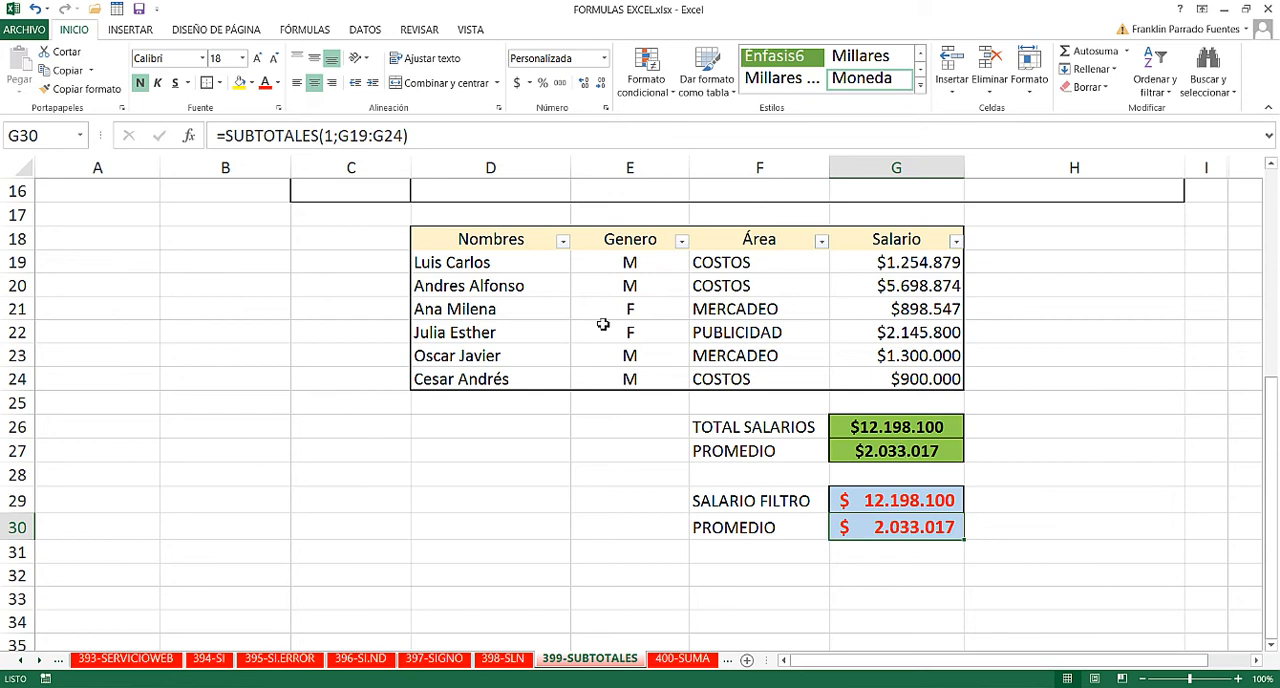
# - Filter the Genero column of the salary table to show only F
pyautogui.click(681, 241)
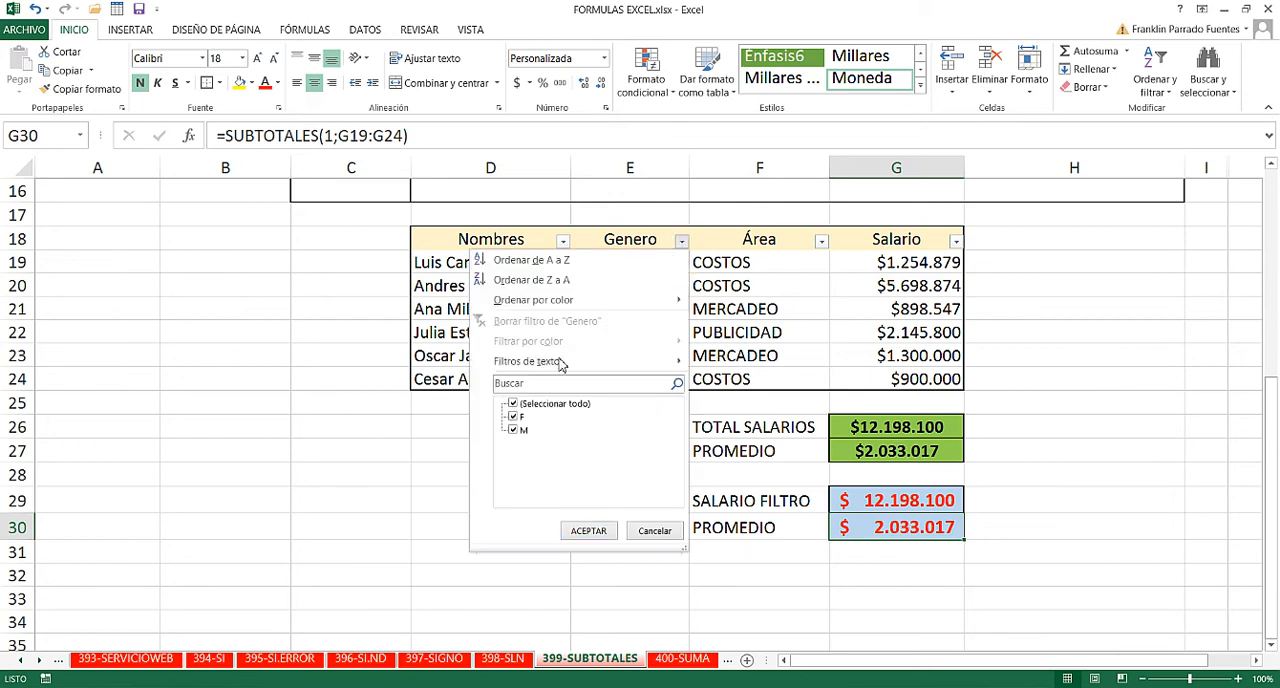
pyautogui.click(513, 404)
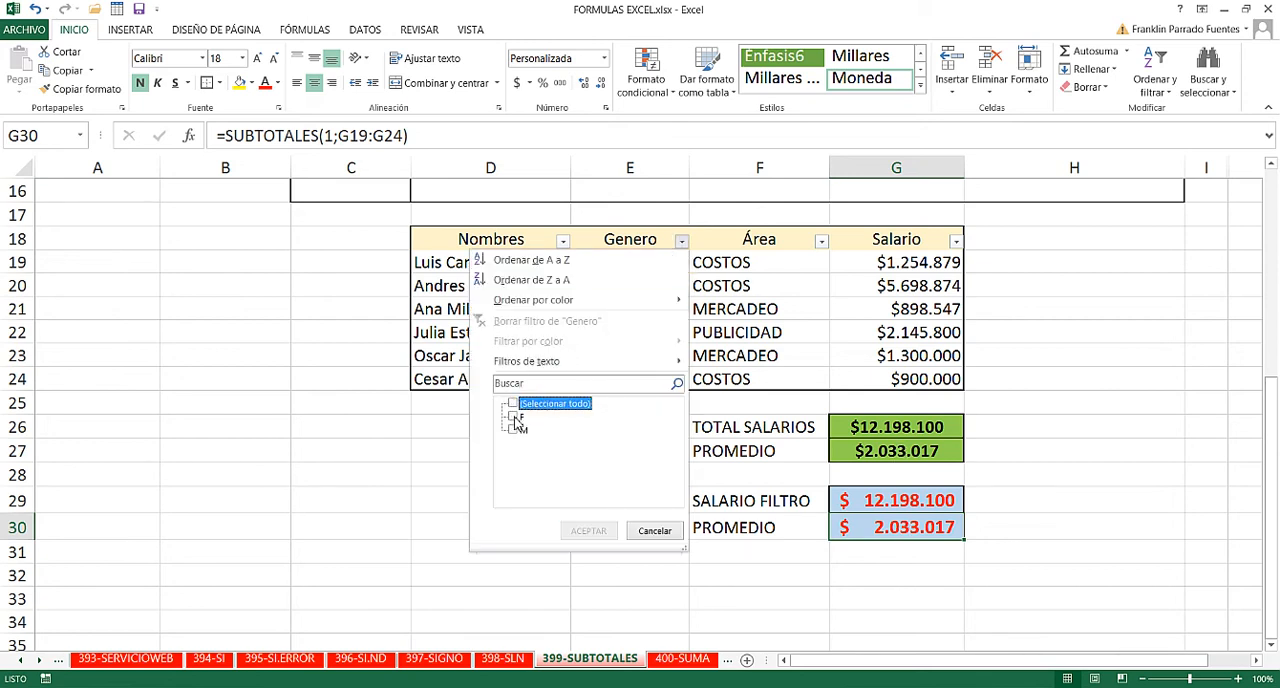
pyautogui.click(514, 419)
pyautogui.click(588, 530)
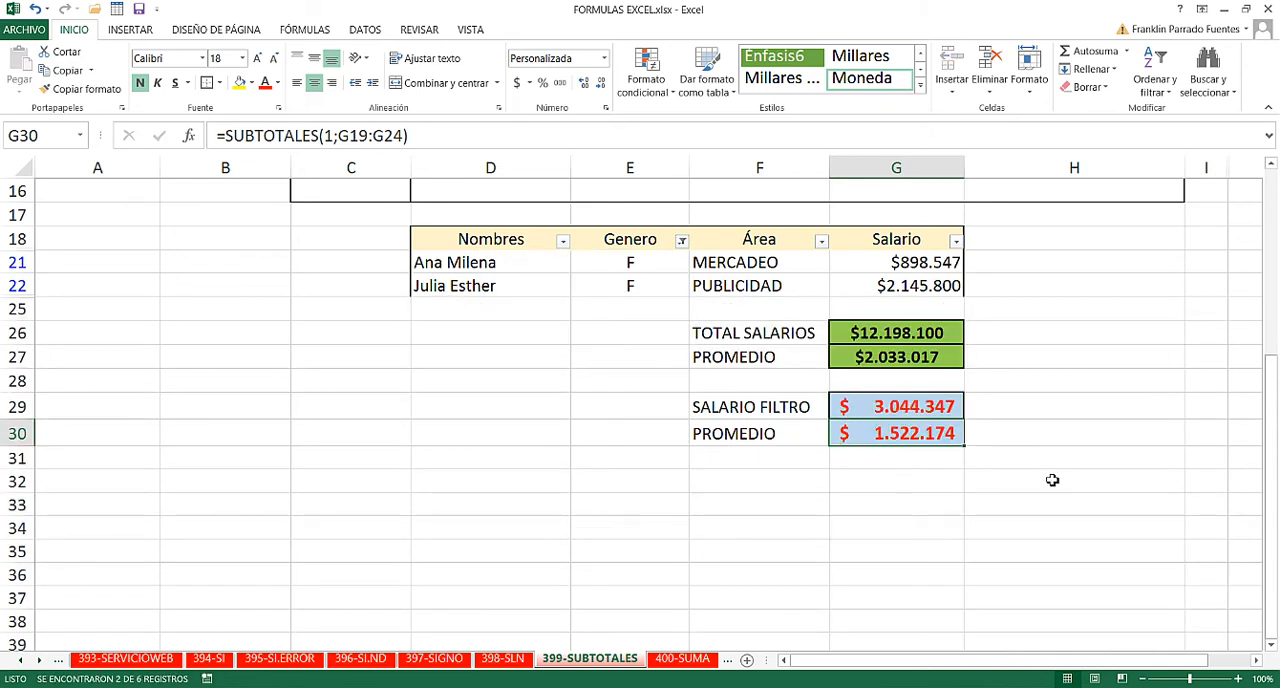
pyautogui.click(1036, 460)
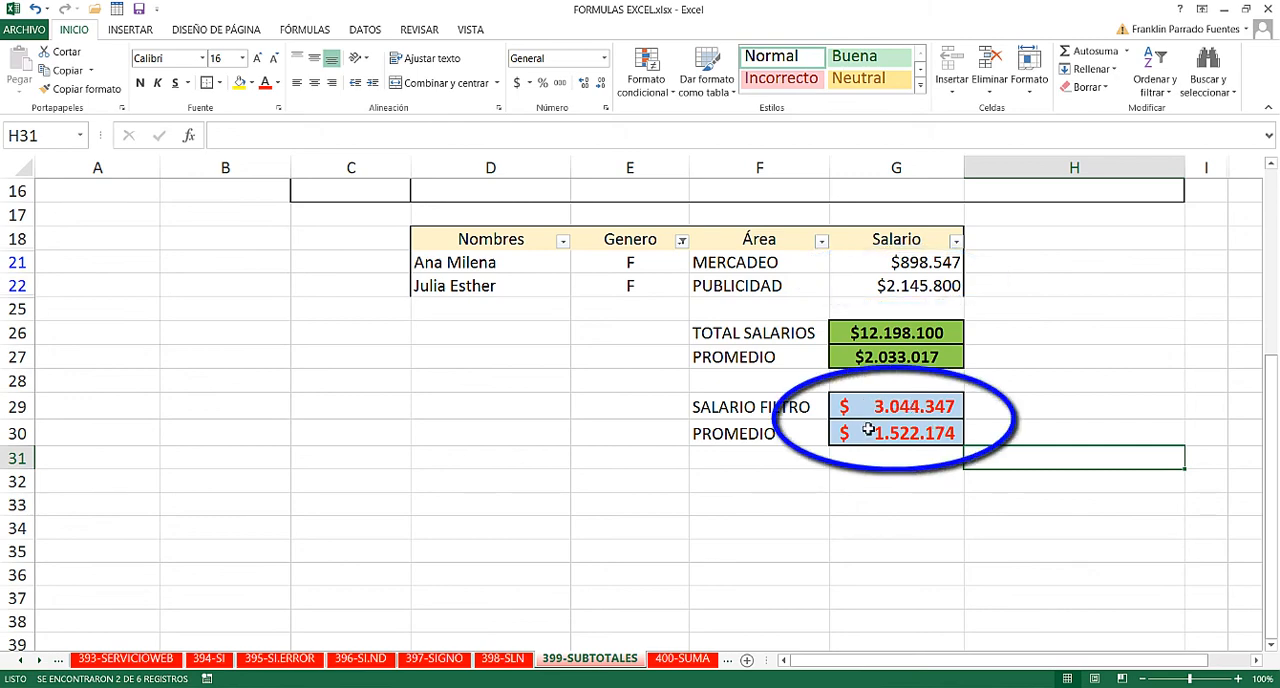
# - Clear the F filter from the Genero column to show every salary row again
pyautogui.scroll(1, 1083, 305)
pyautogui.scroll(1, 1083, 305)
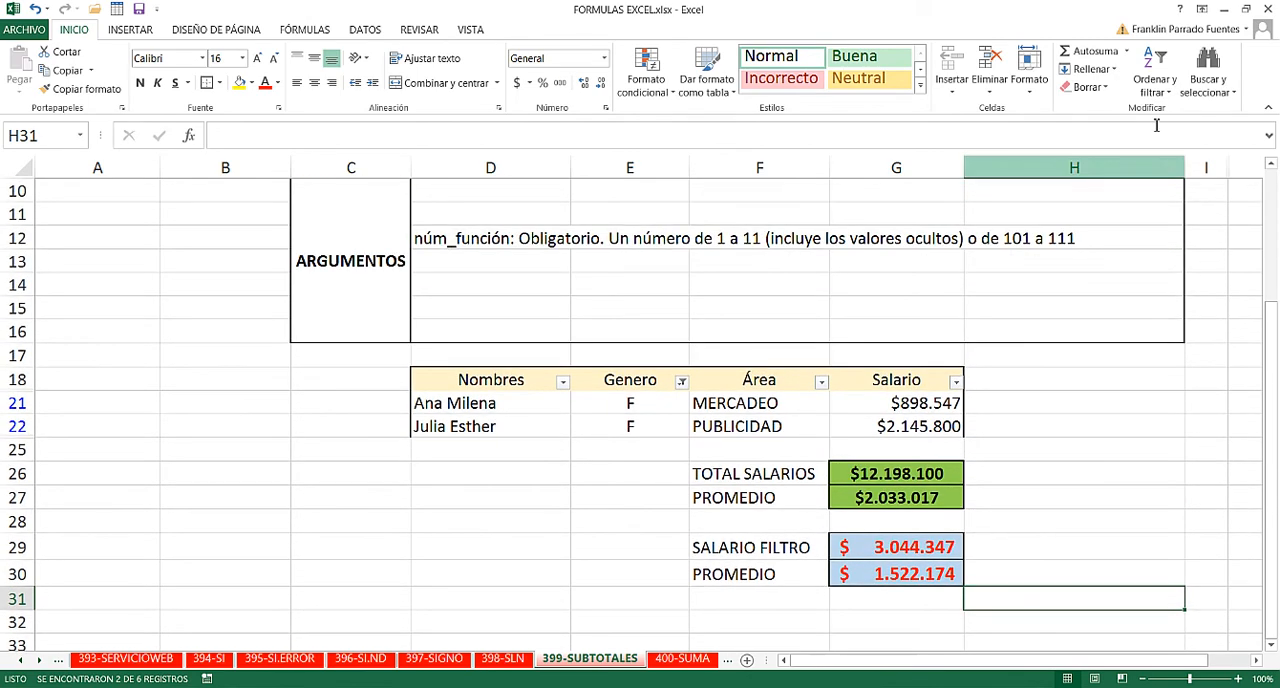
pyautogui.click(1155, 70)
pyautogui.click(1165, 192)
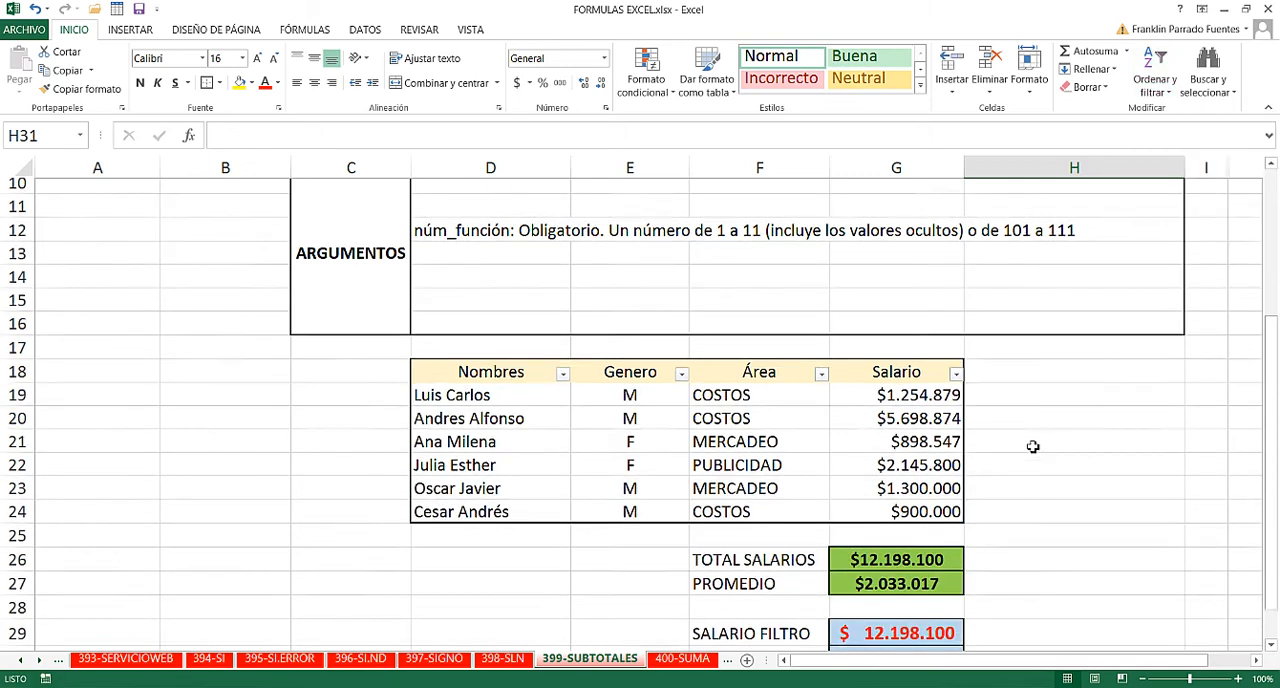
pyautogui.scroll(-2, 1031, 443)
pyautogui.click(1031, 446)
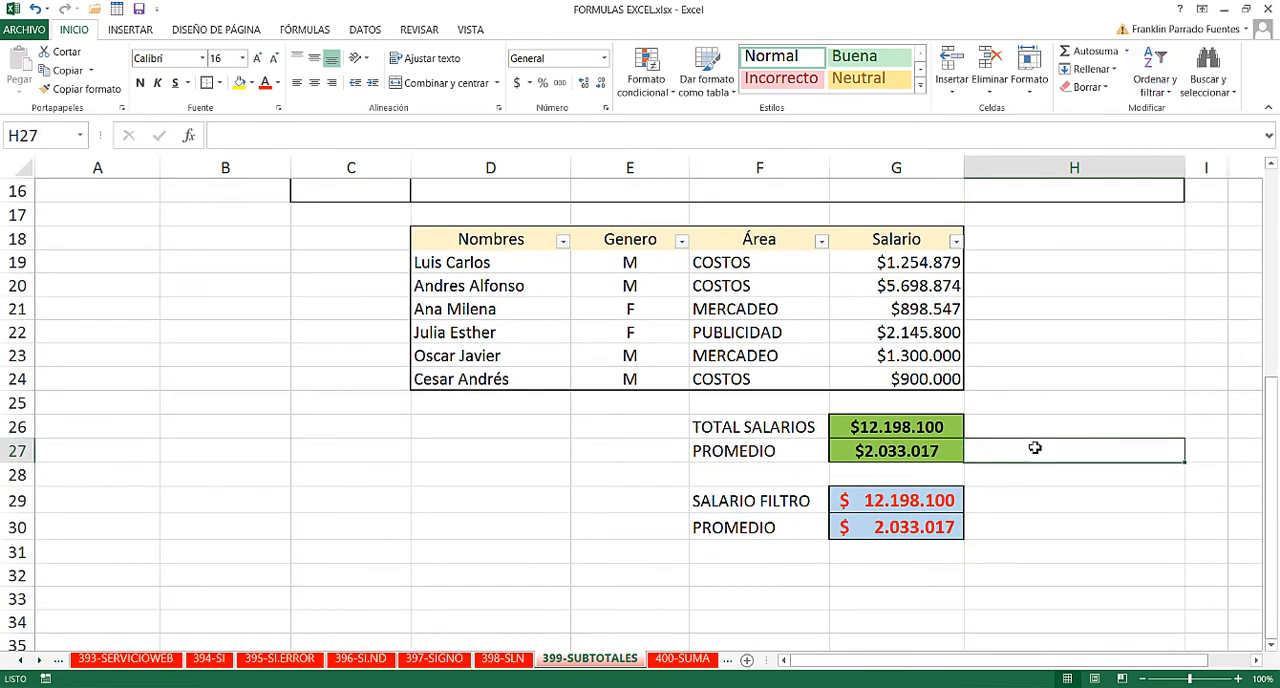
# - Filter the Área column to COSTOS and check the PROMEDIO subtotal in G30 against the SUBTOTALES argument description
pyautogui.click(820, 243)
pyautogui.click(654, 404)
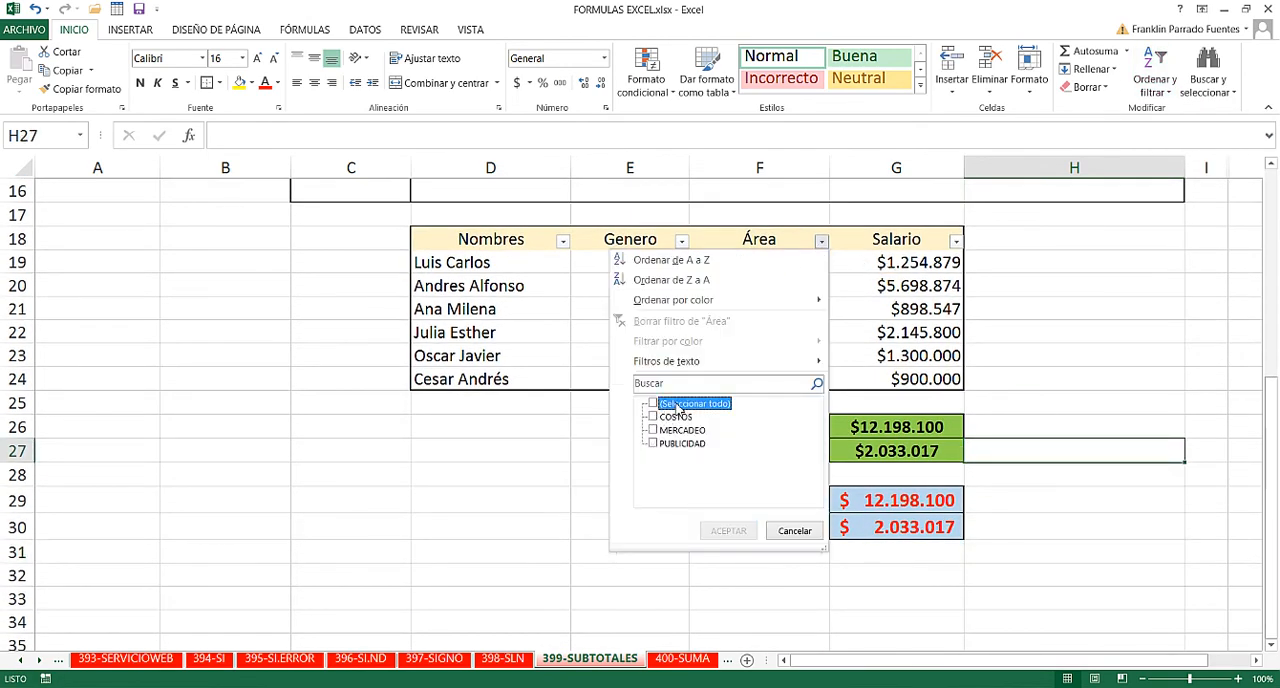
pyautogui.click(653, 416)
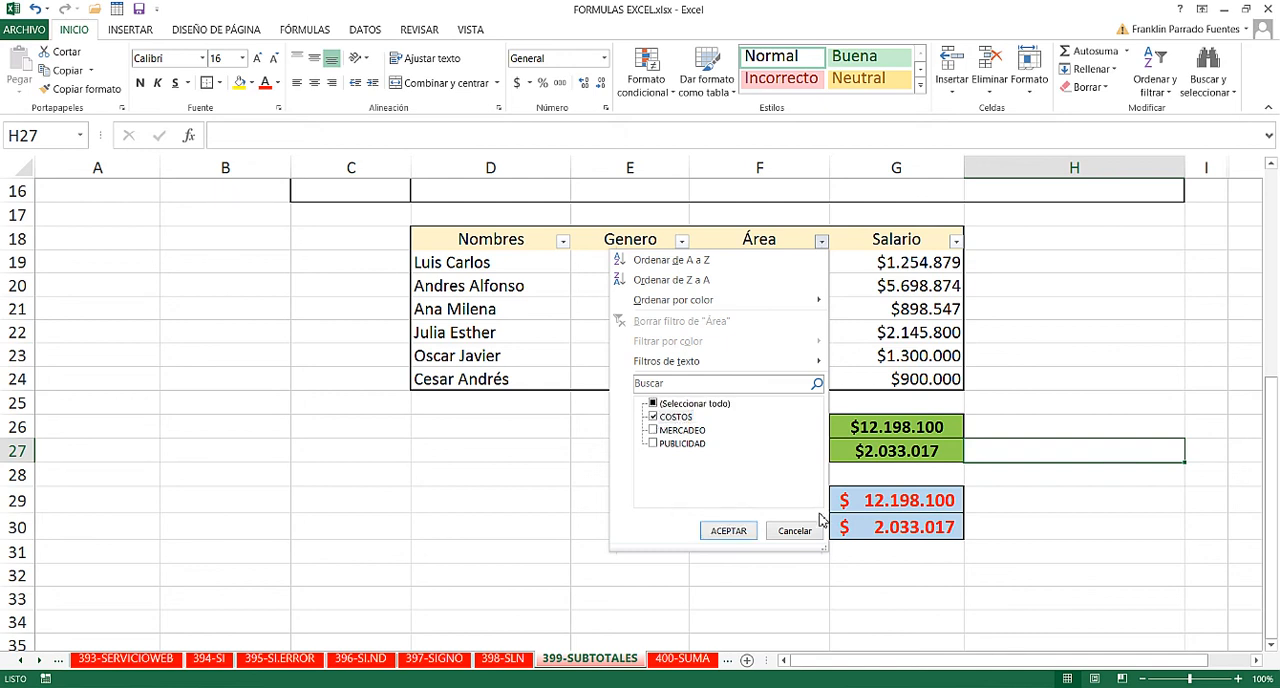
pyautogui.click(728, 531)
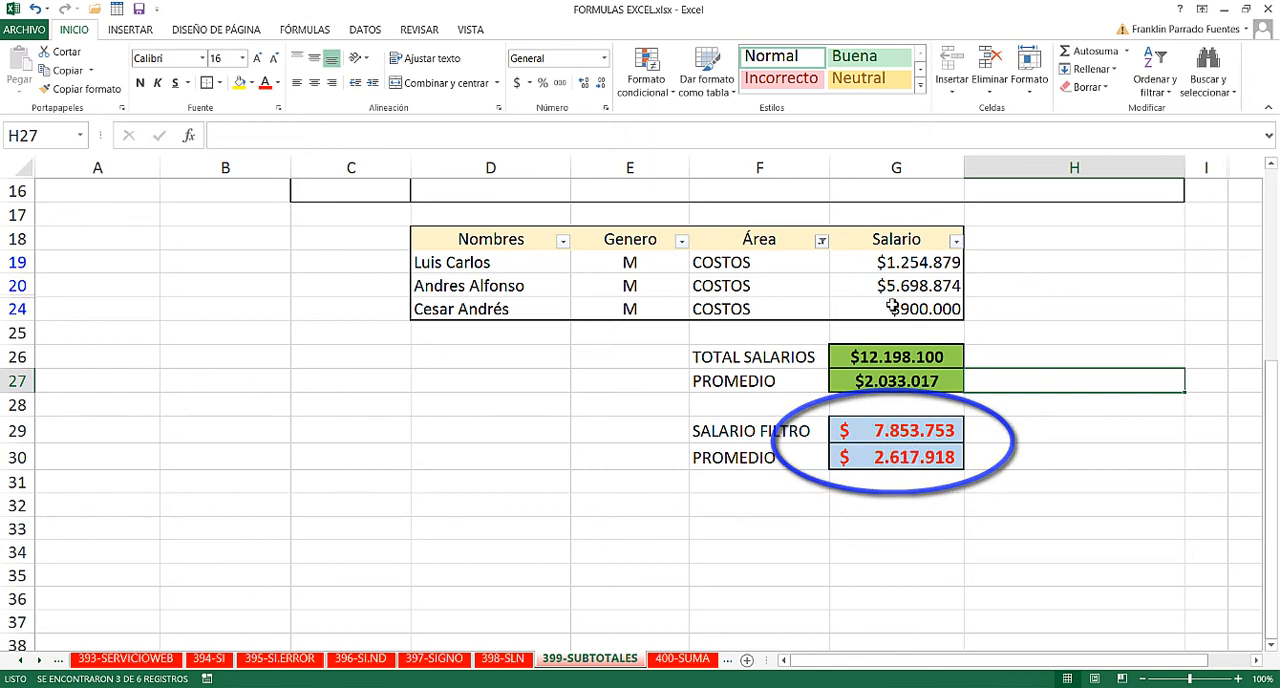
pyautogui.click(916, 462)
pyautogui.scroll(2, 914, 490)
pyautogui.scroll(3, 914, 490)
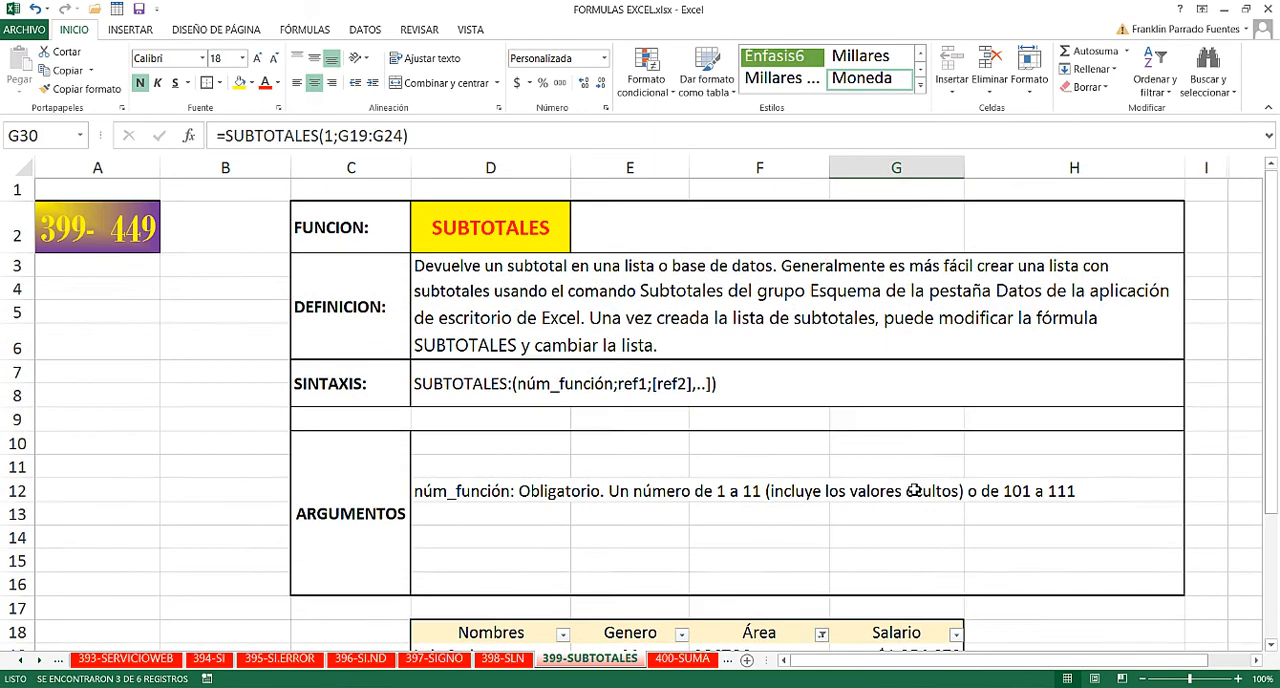